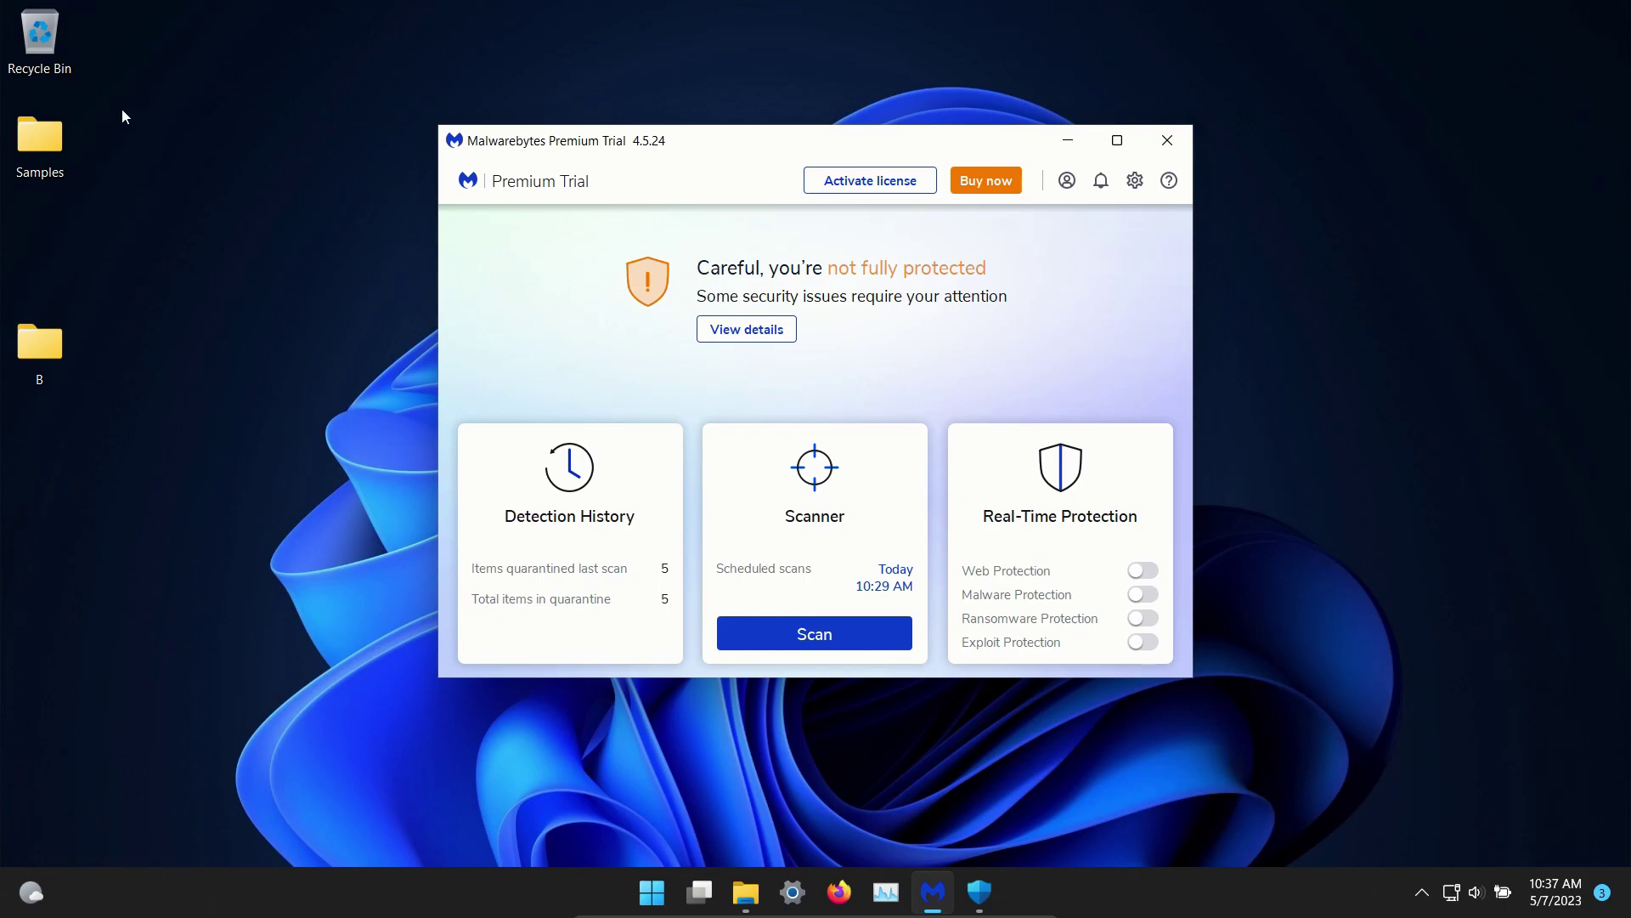
# Open the Samples folder of malware files and scroll through its contents.
pyautogui.doubleClick(30, 141)
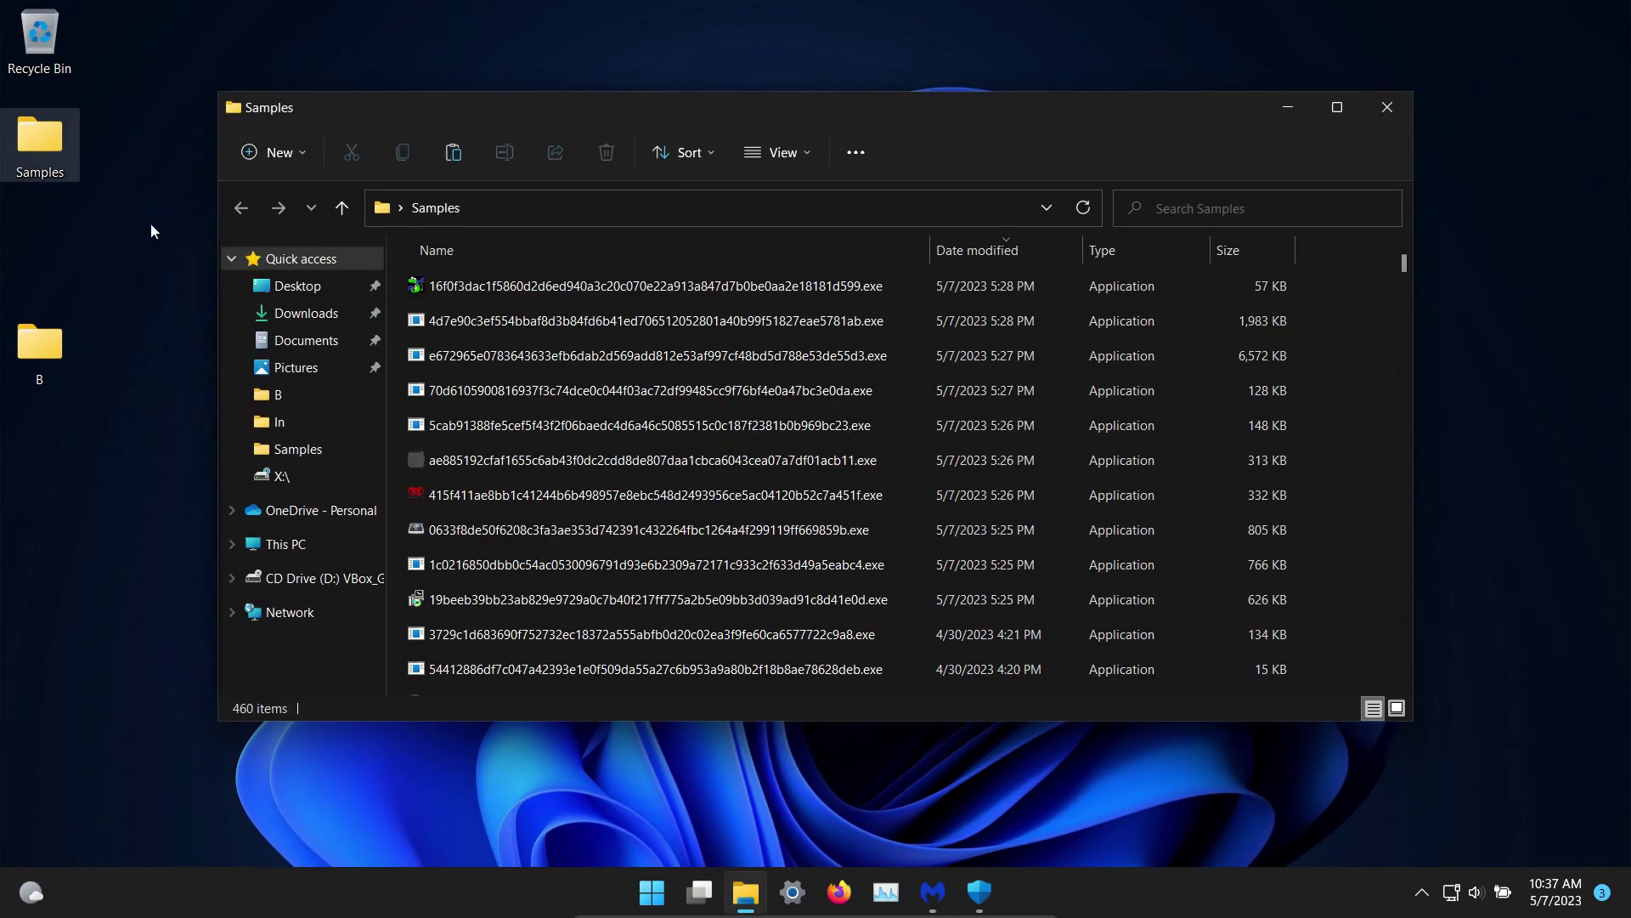
pyautogui.scroll(-20, 749, 471)
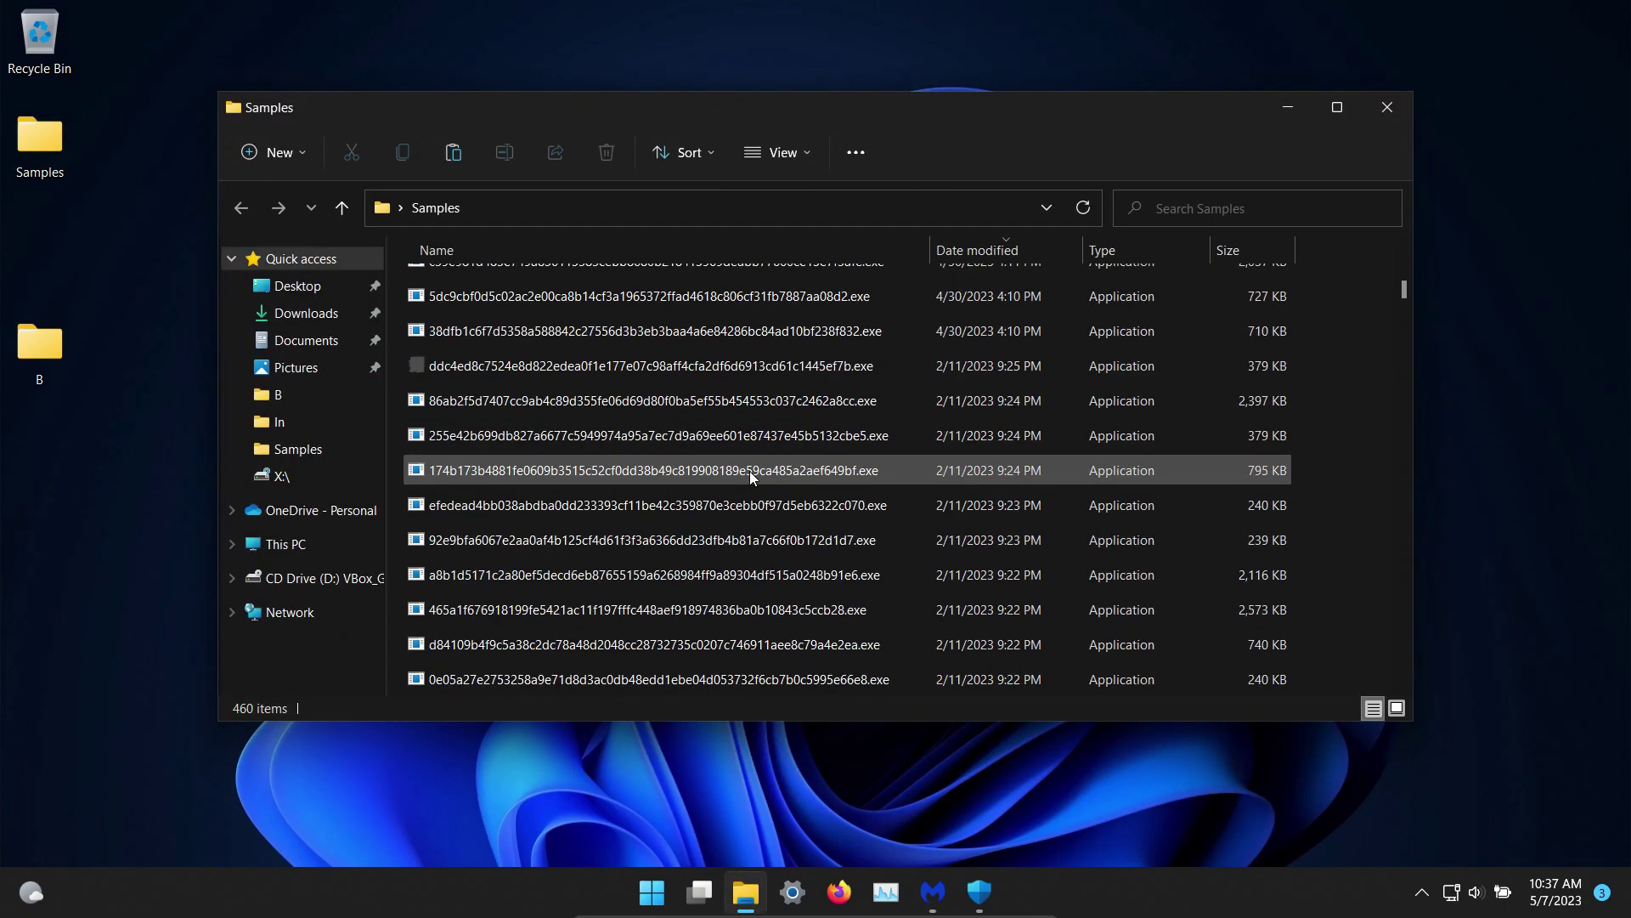
pyautogui.scroll(-20, 749, 471)
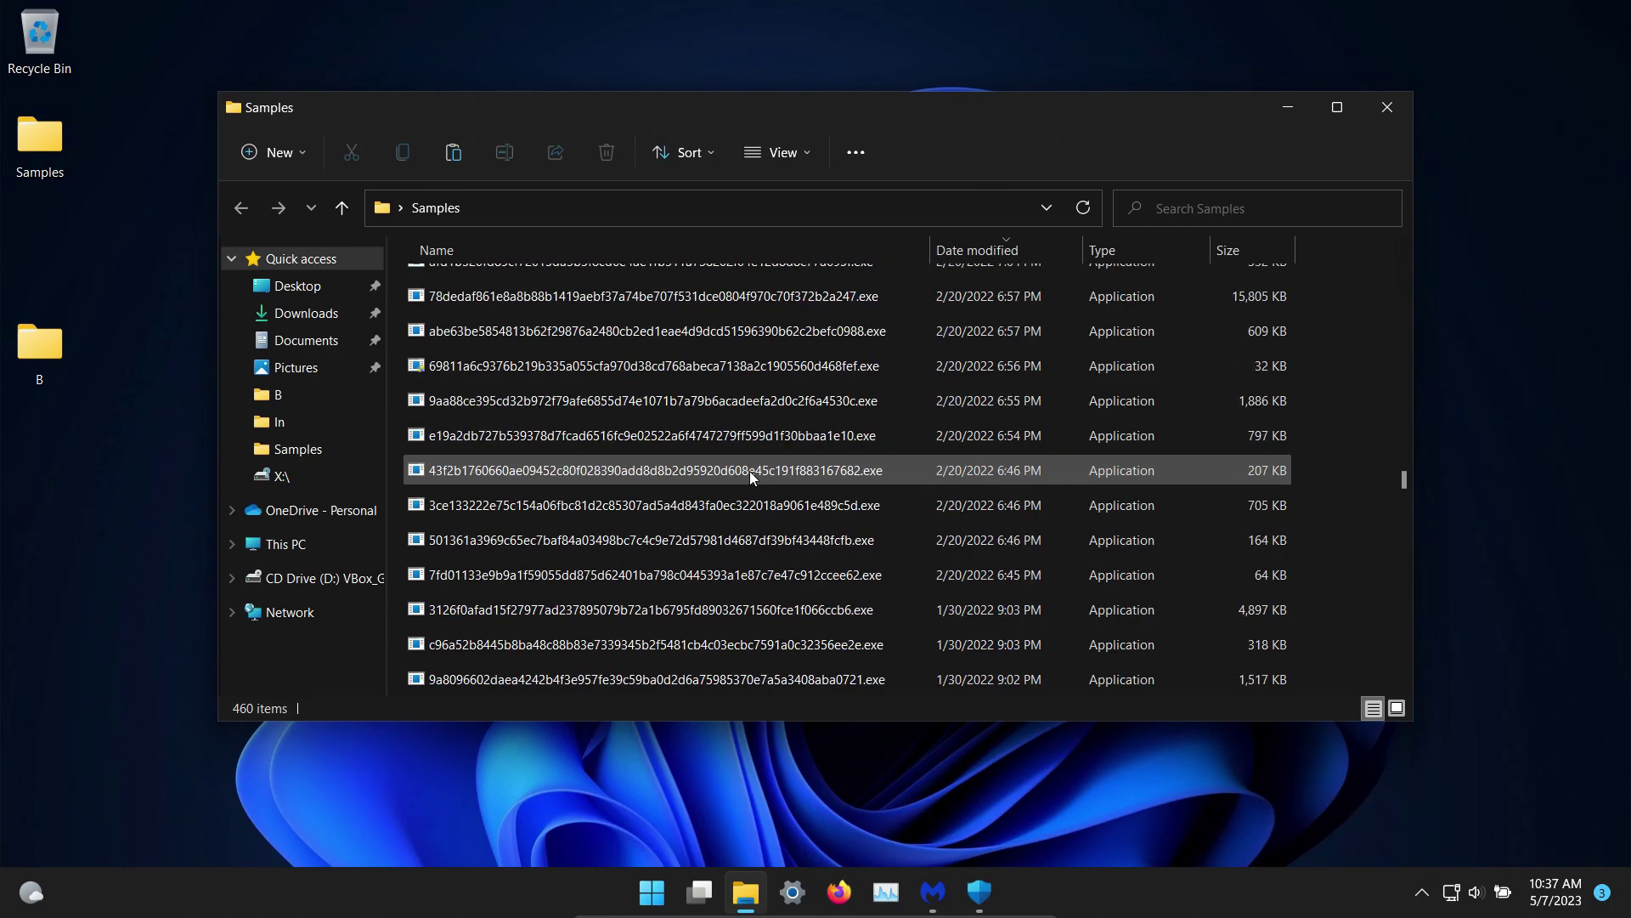
pyautogui.scroll(-20, 749, 470)
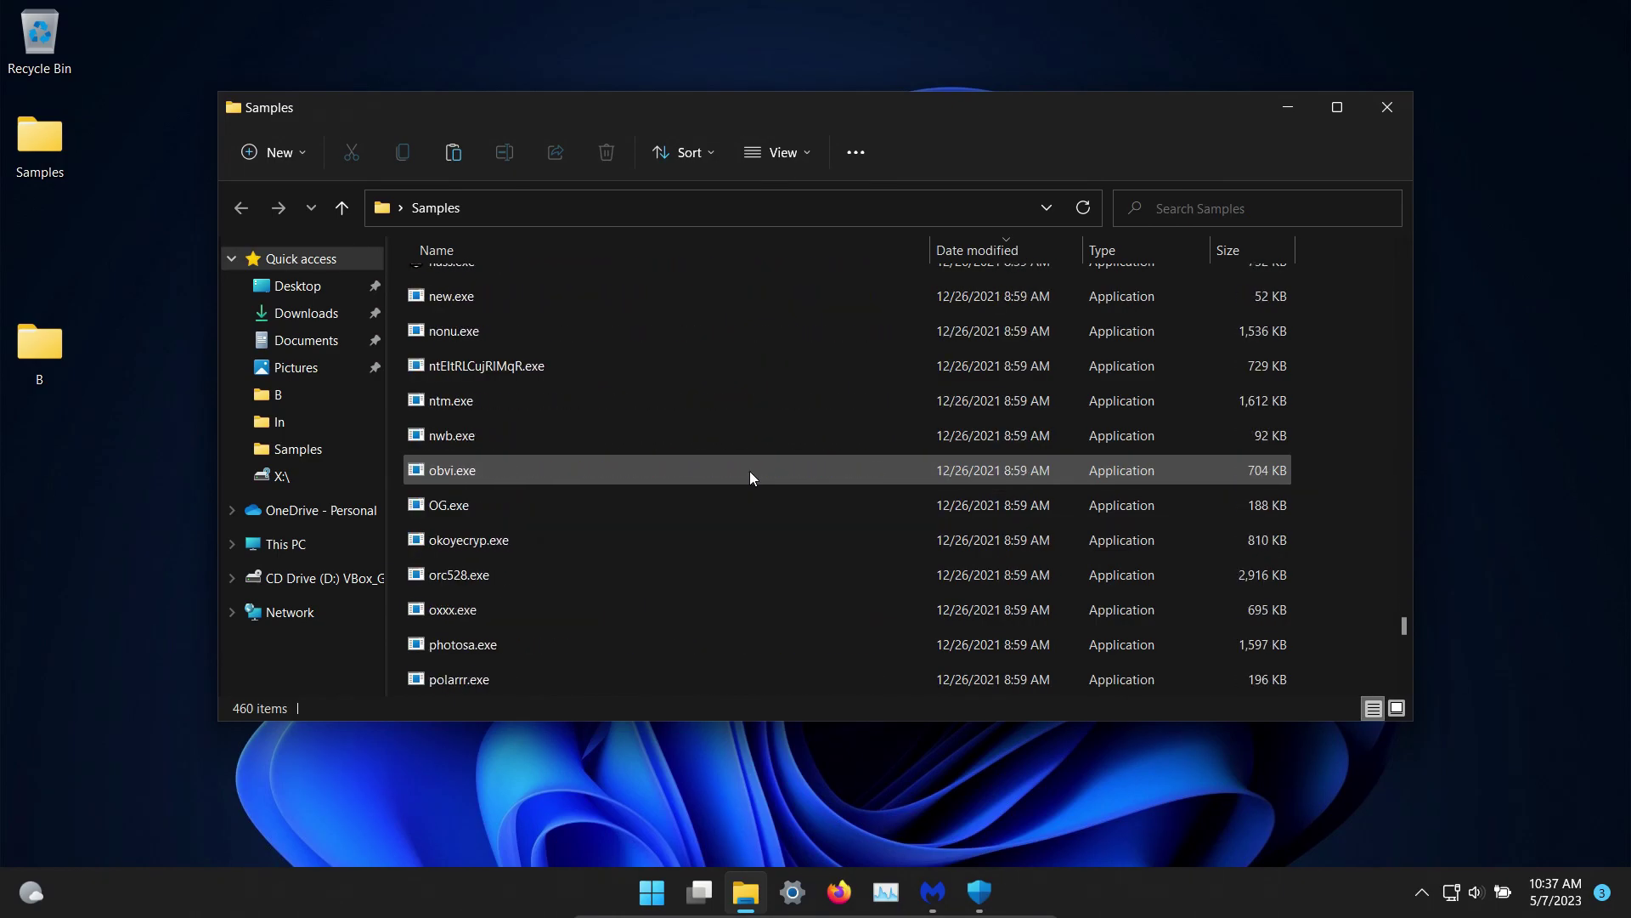
pyautogui.scroll(20, 749, 471)
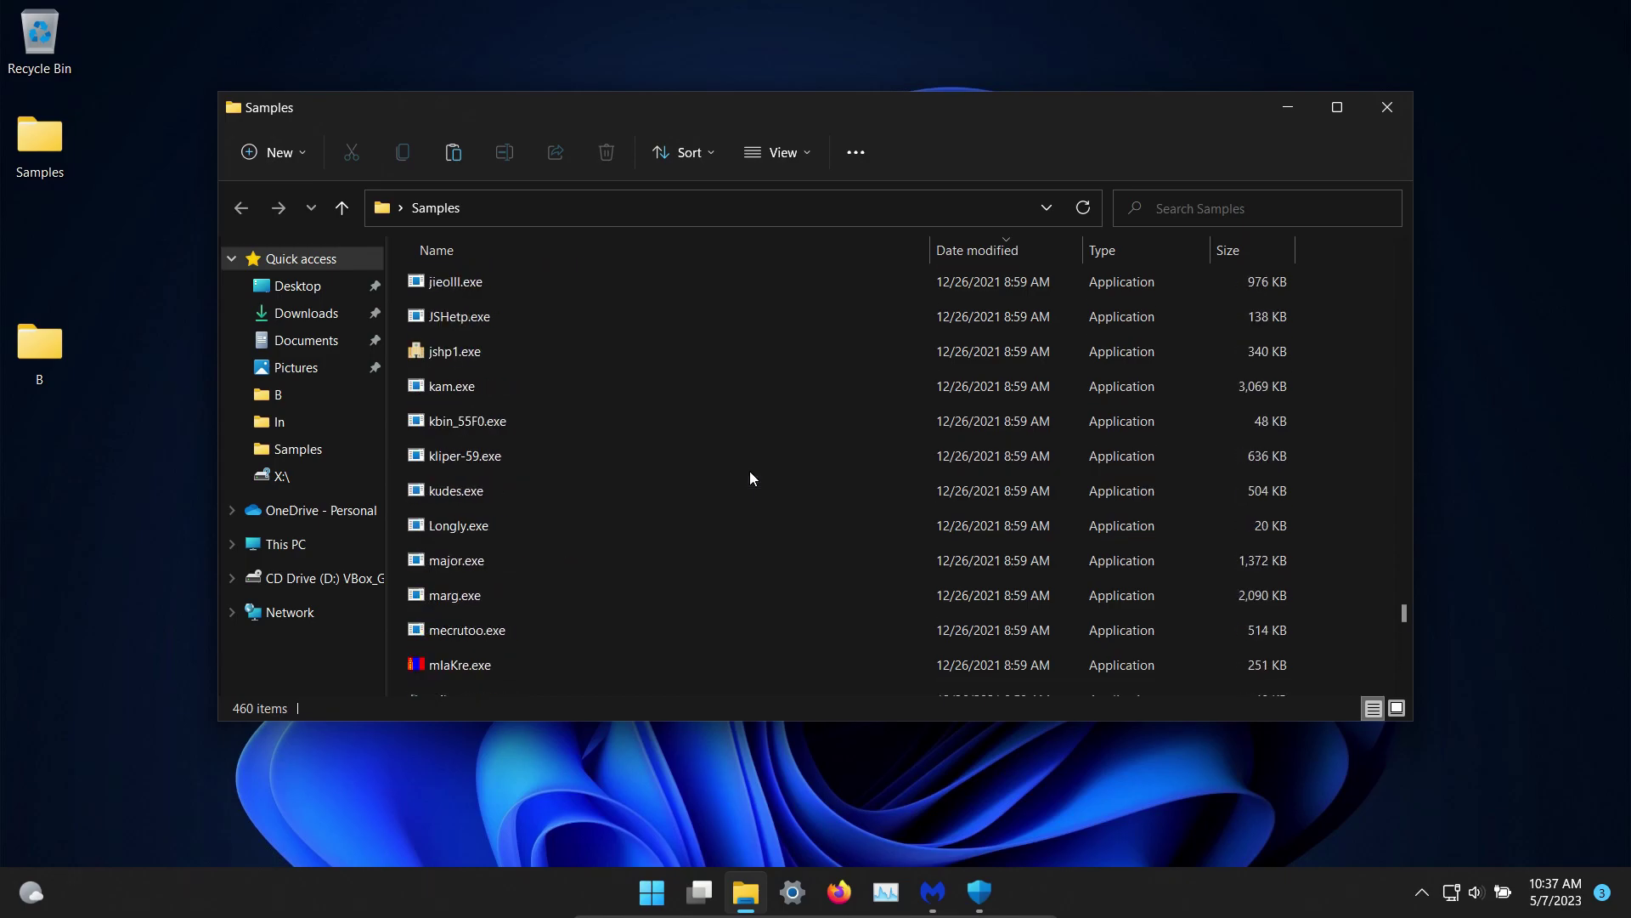
pyautogui.scroll(20, 750, 471)
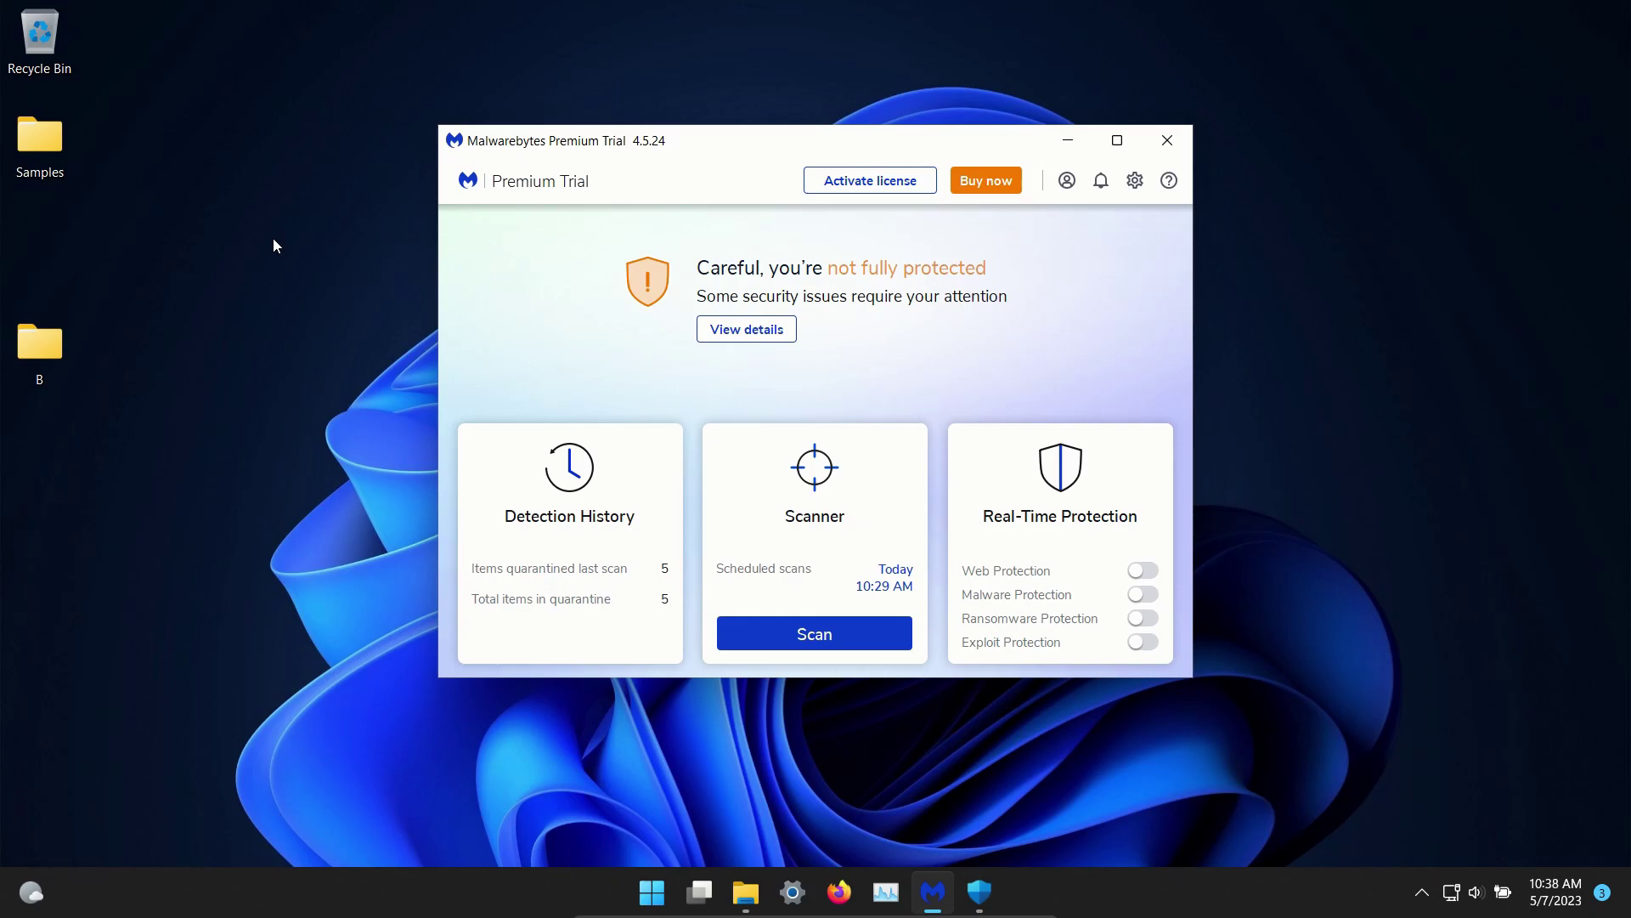
# Confirm Malwarebytes is up to date from the tray icon and enable all four real-time protection layers.
pyautogui.click(1421, 892)
pyautogui.rightClick(1400, 833)
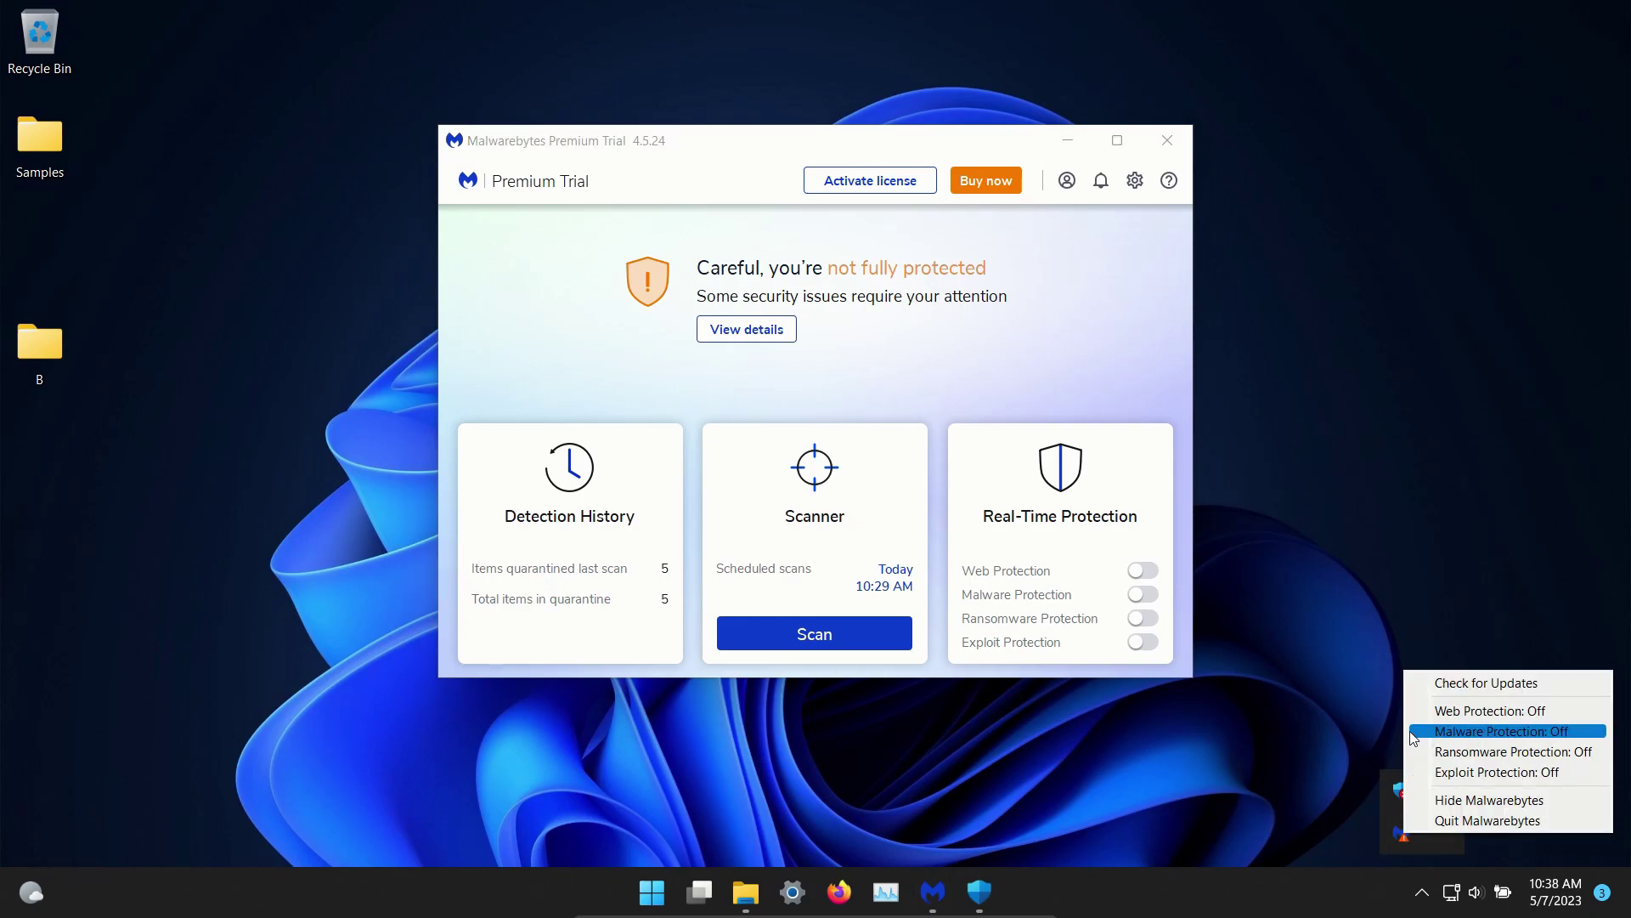
pyautogui.click(1481, 683)
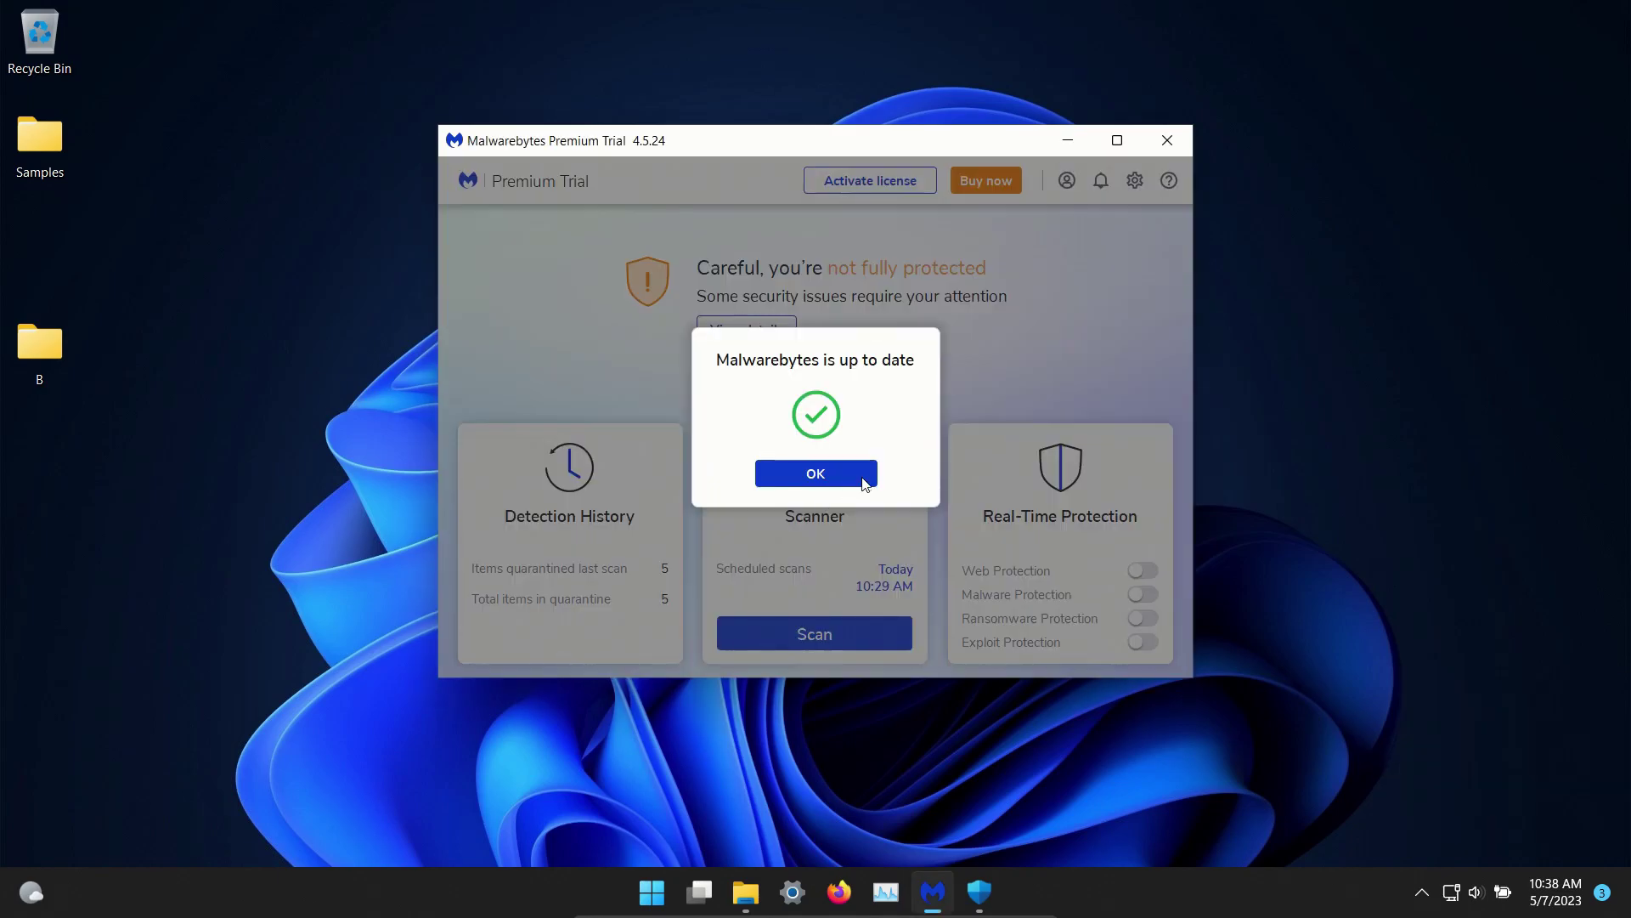
pyautogui.click(857, 467)
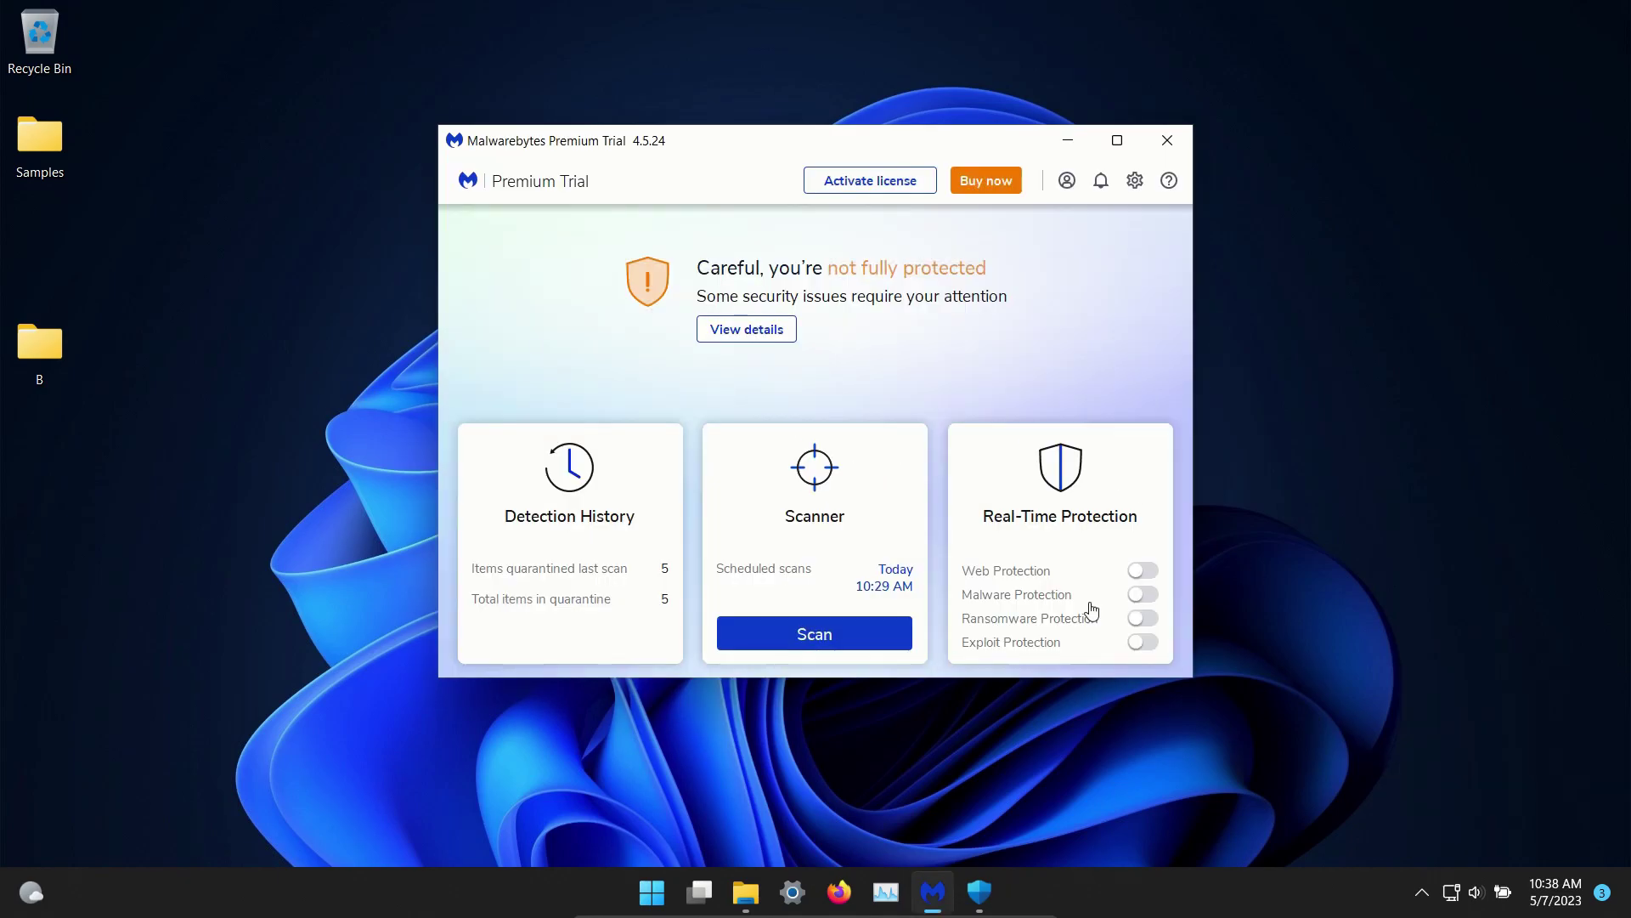
pyautogui.click(1142, 570)
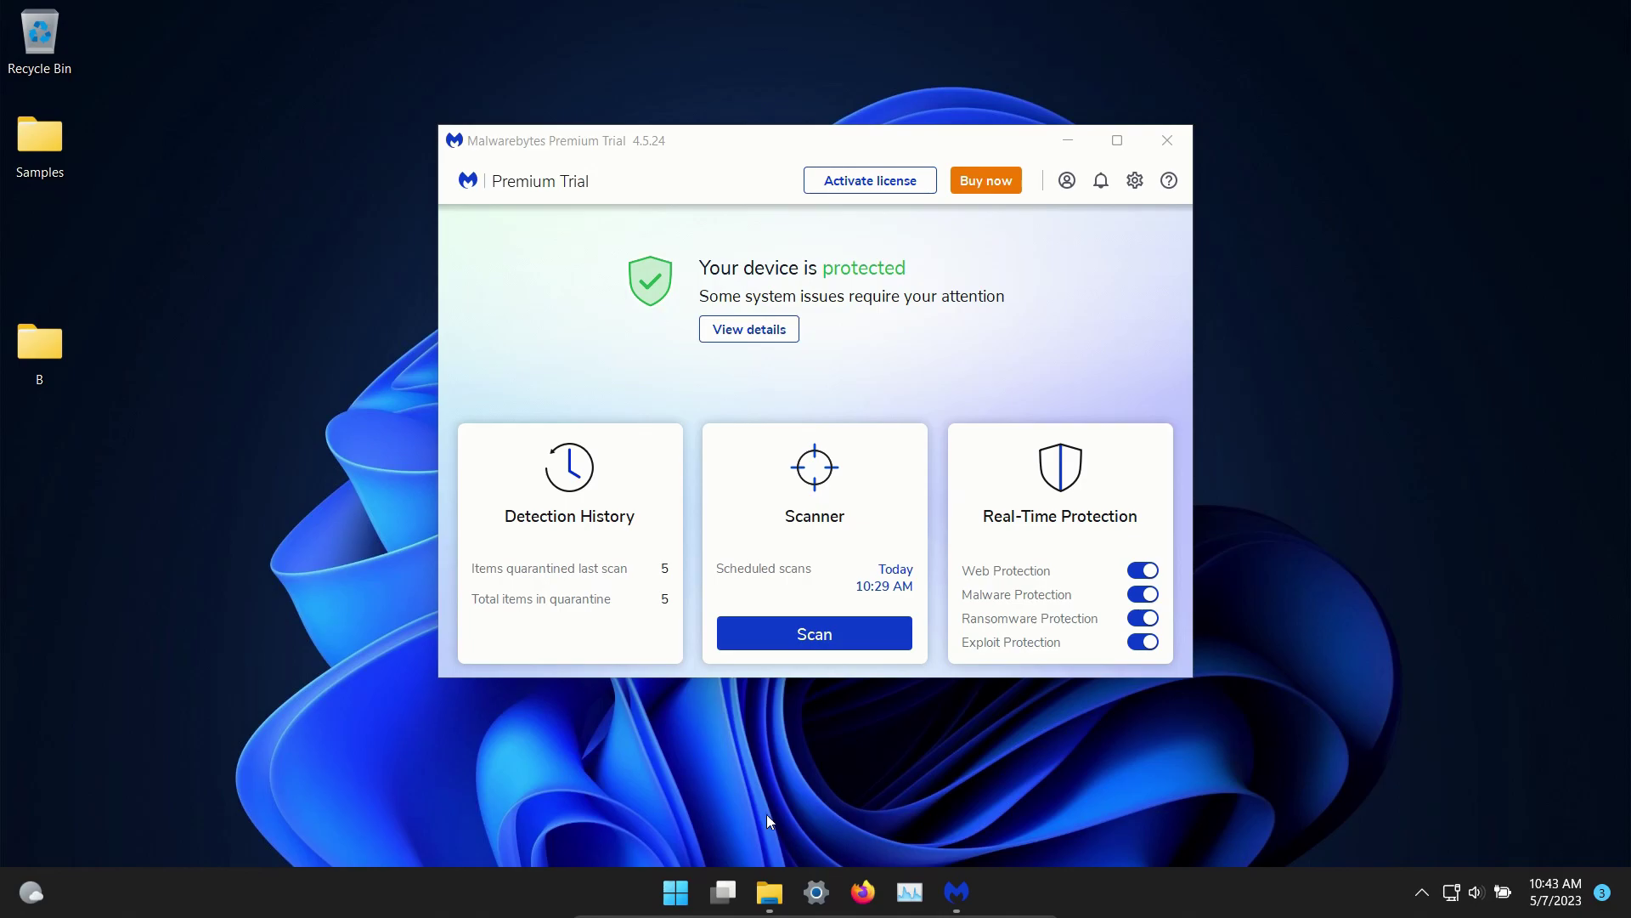
pyautogui.click(768, 897)
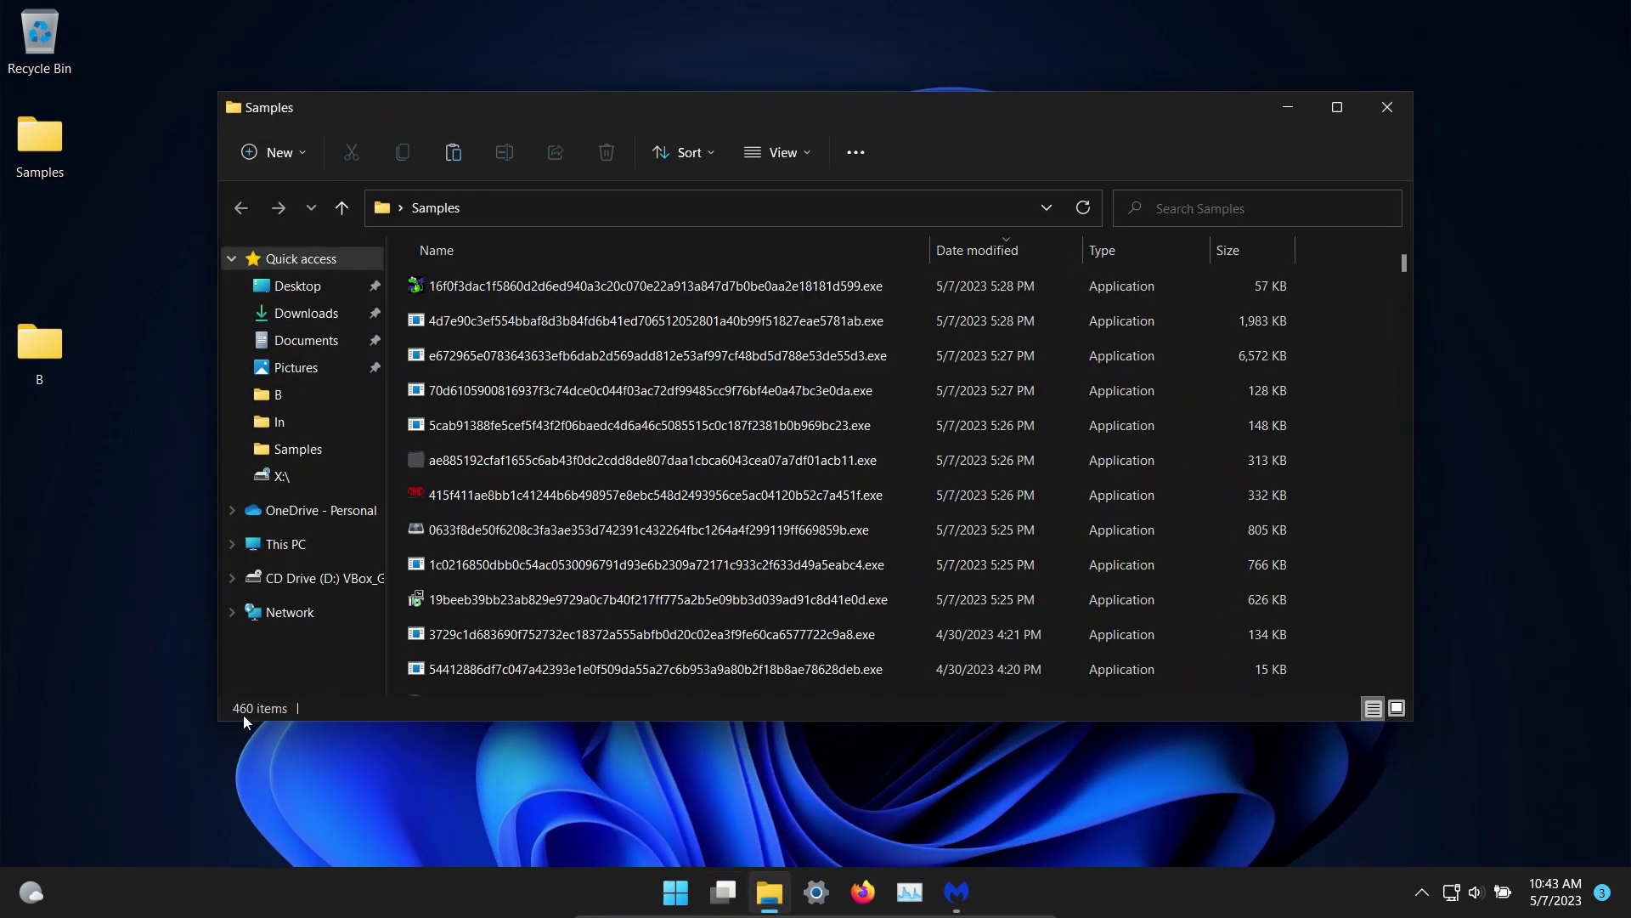
pyautogui.click(1288, 110)
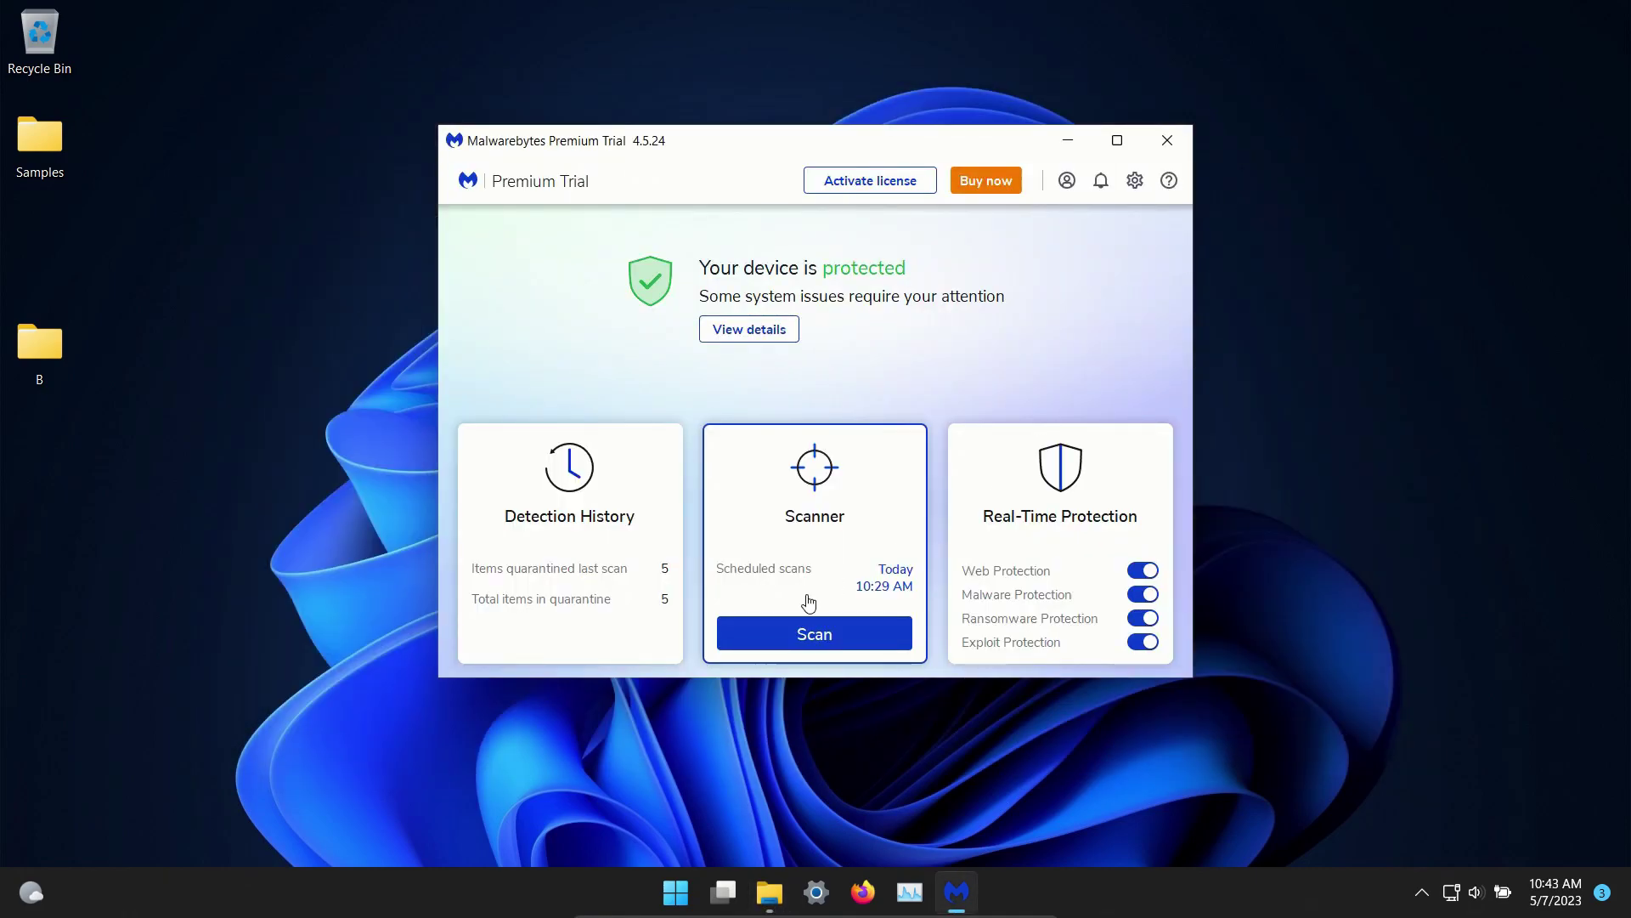
pyautogui.click(831, 633)
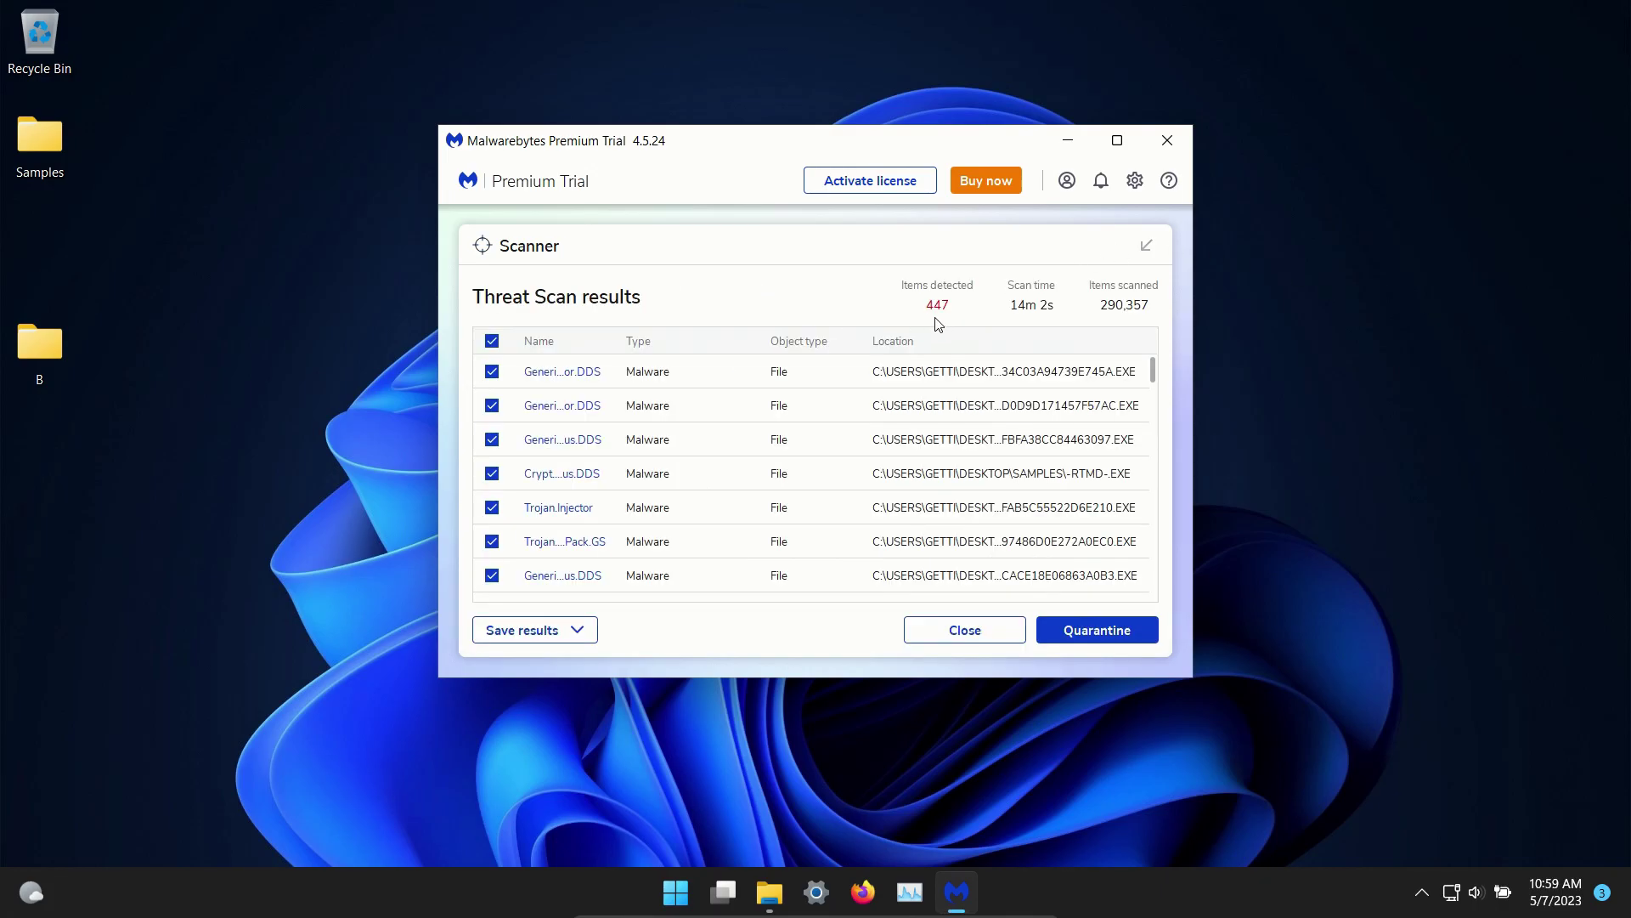
# Quarantine all 447 detected threats and accept the restart prompt.
pyautogui.click(1102, 629)
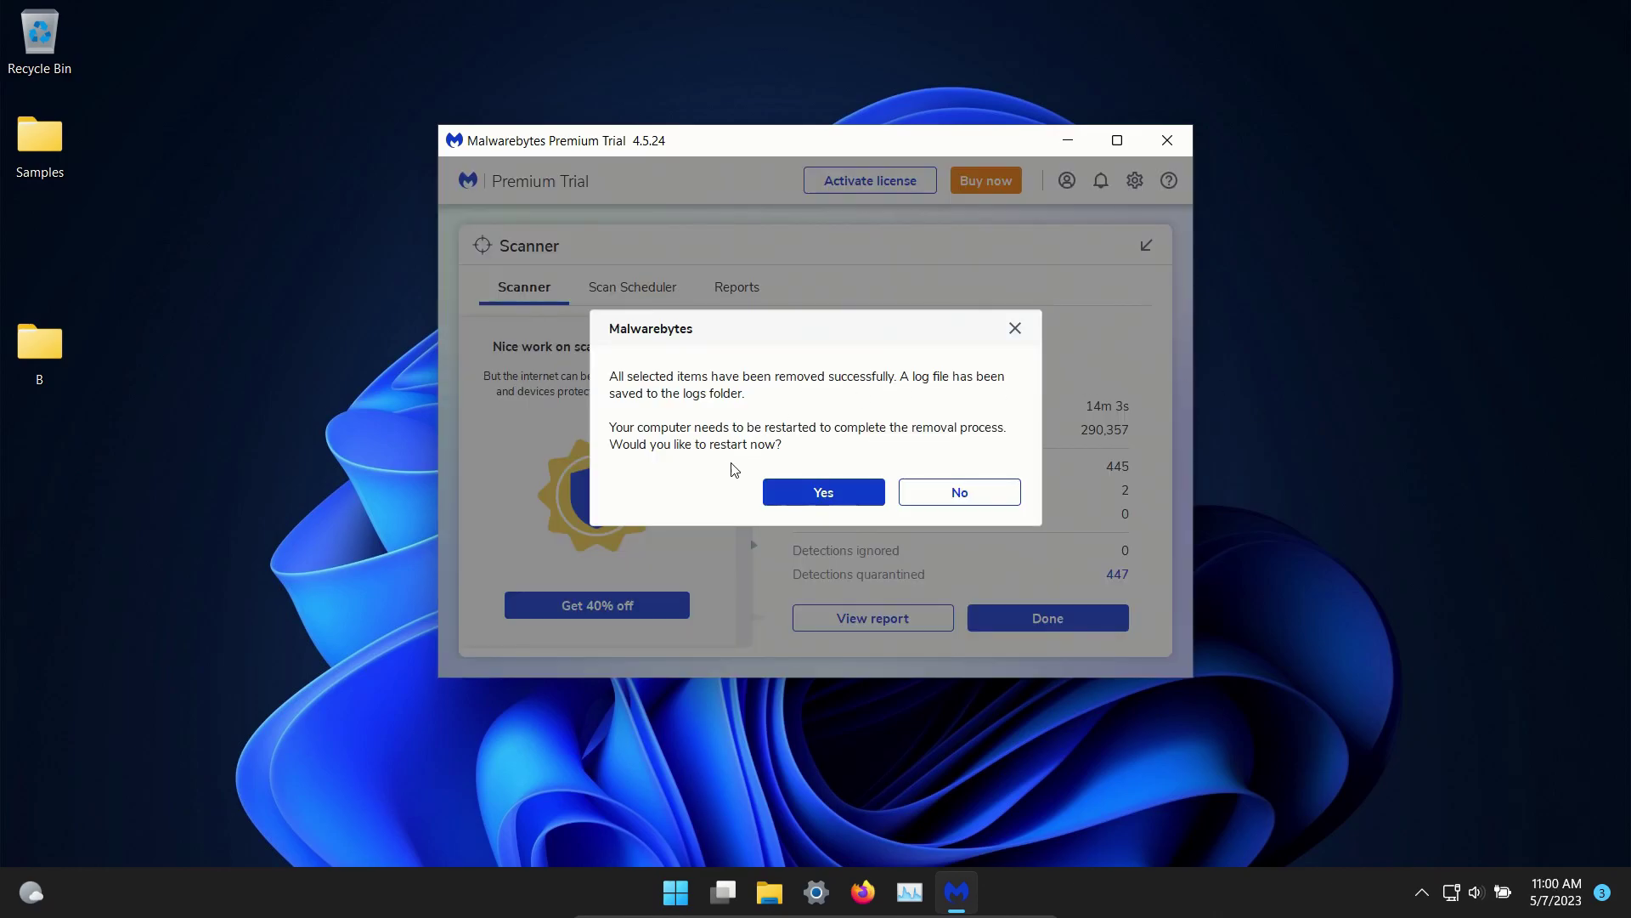
pyautogui.click(814, 501)
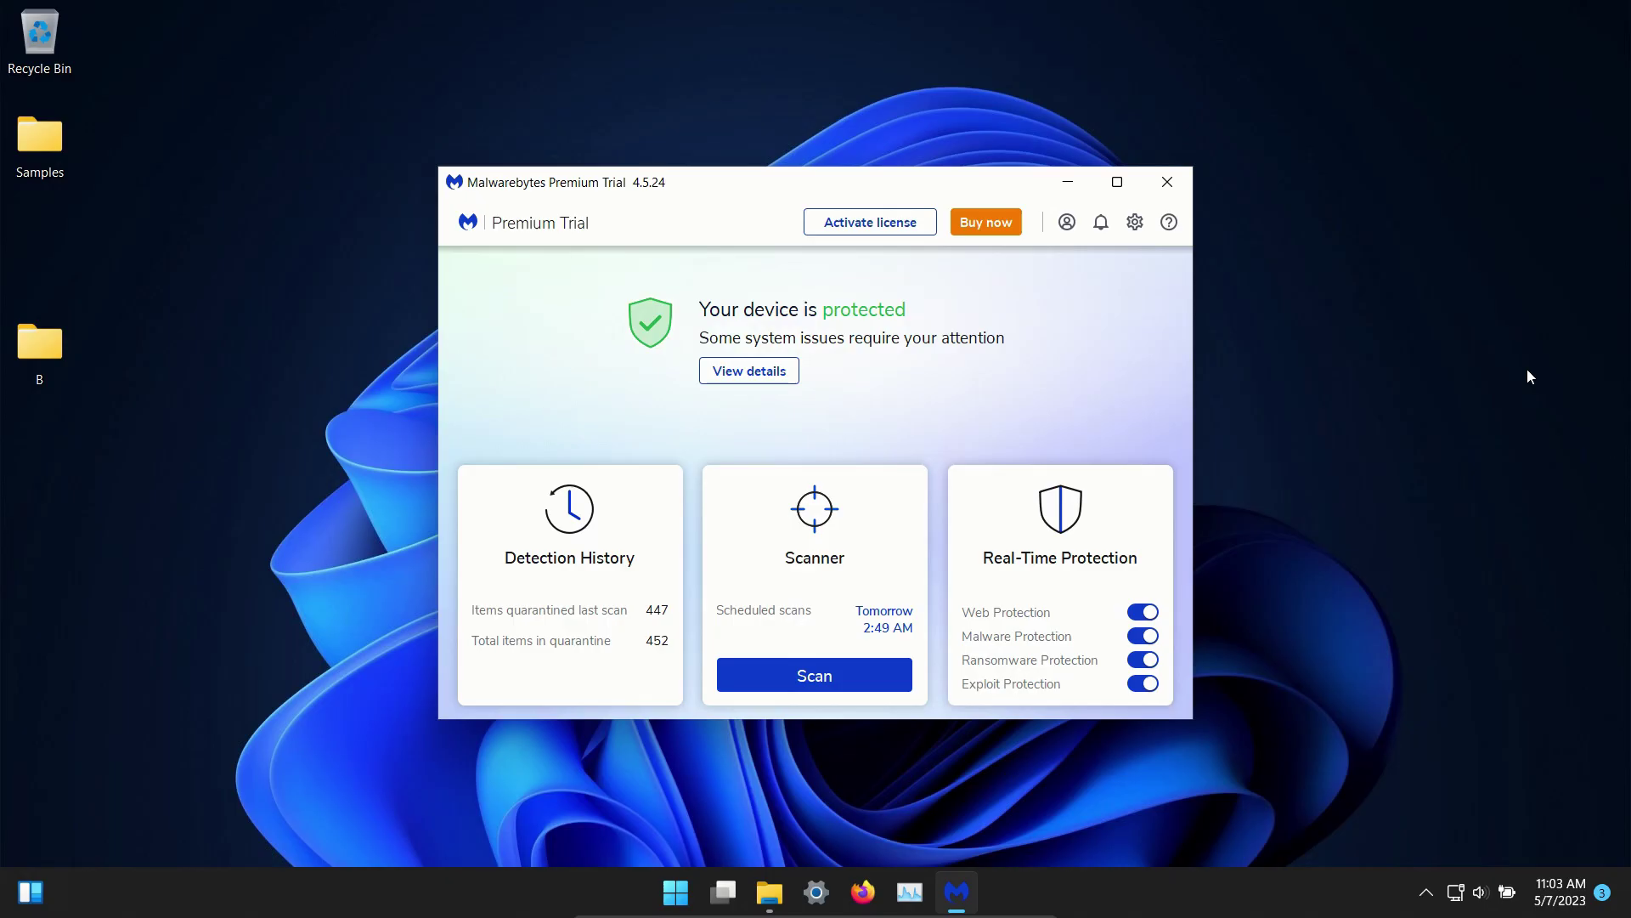
# Reopen the Samples folder window, look over its files, then minimize it.
pyautogui.click(769, 893)
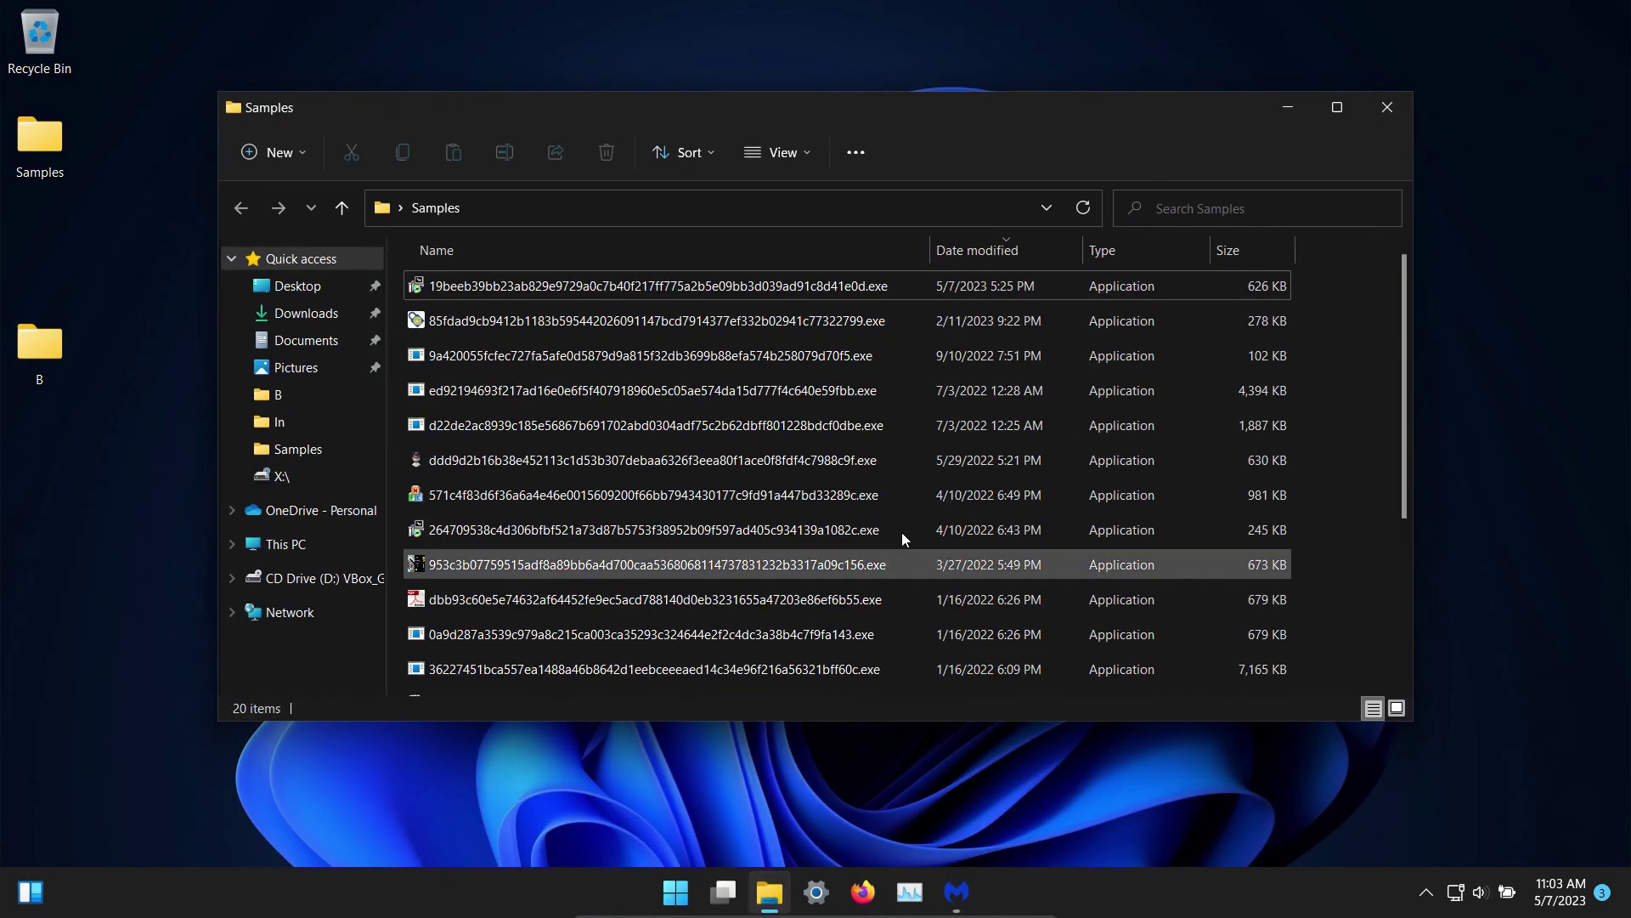
pyautogui.scroll(-3, 925, 530)
pyautogui.scroll(3, 925, 530)
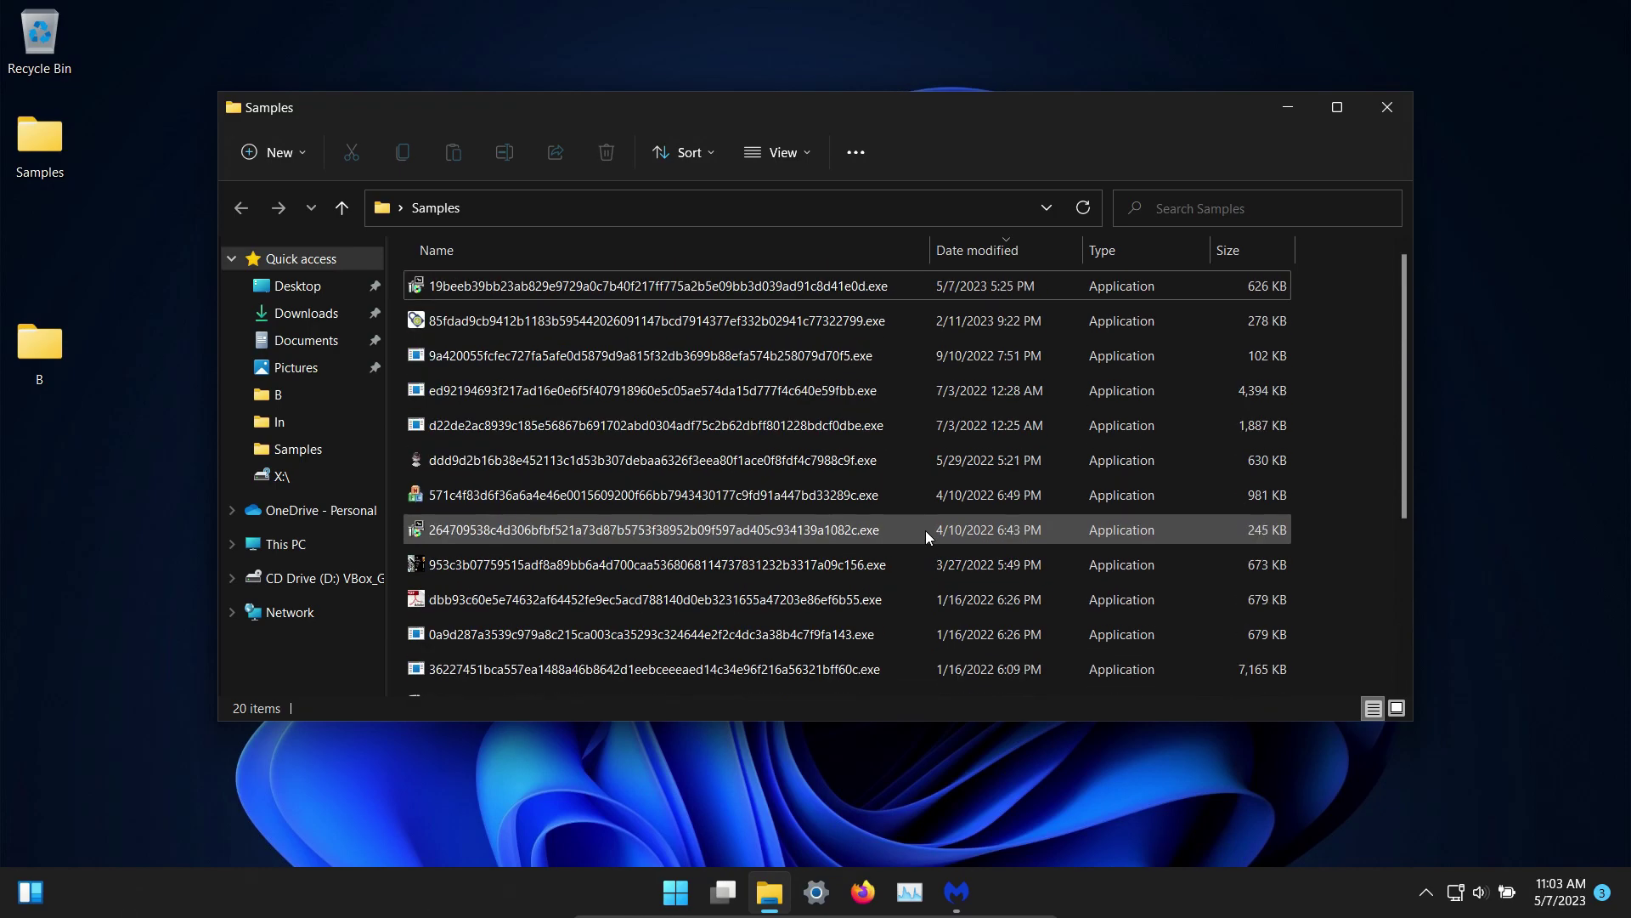
pyautogui.click(1289, 107)
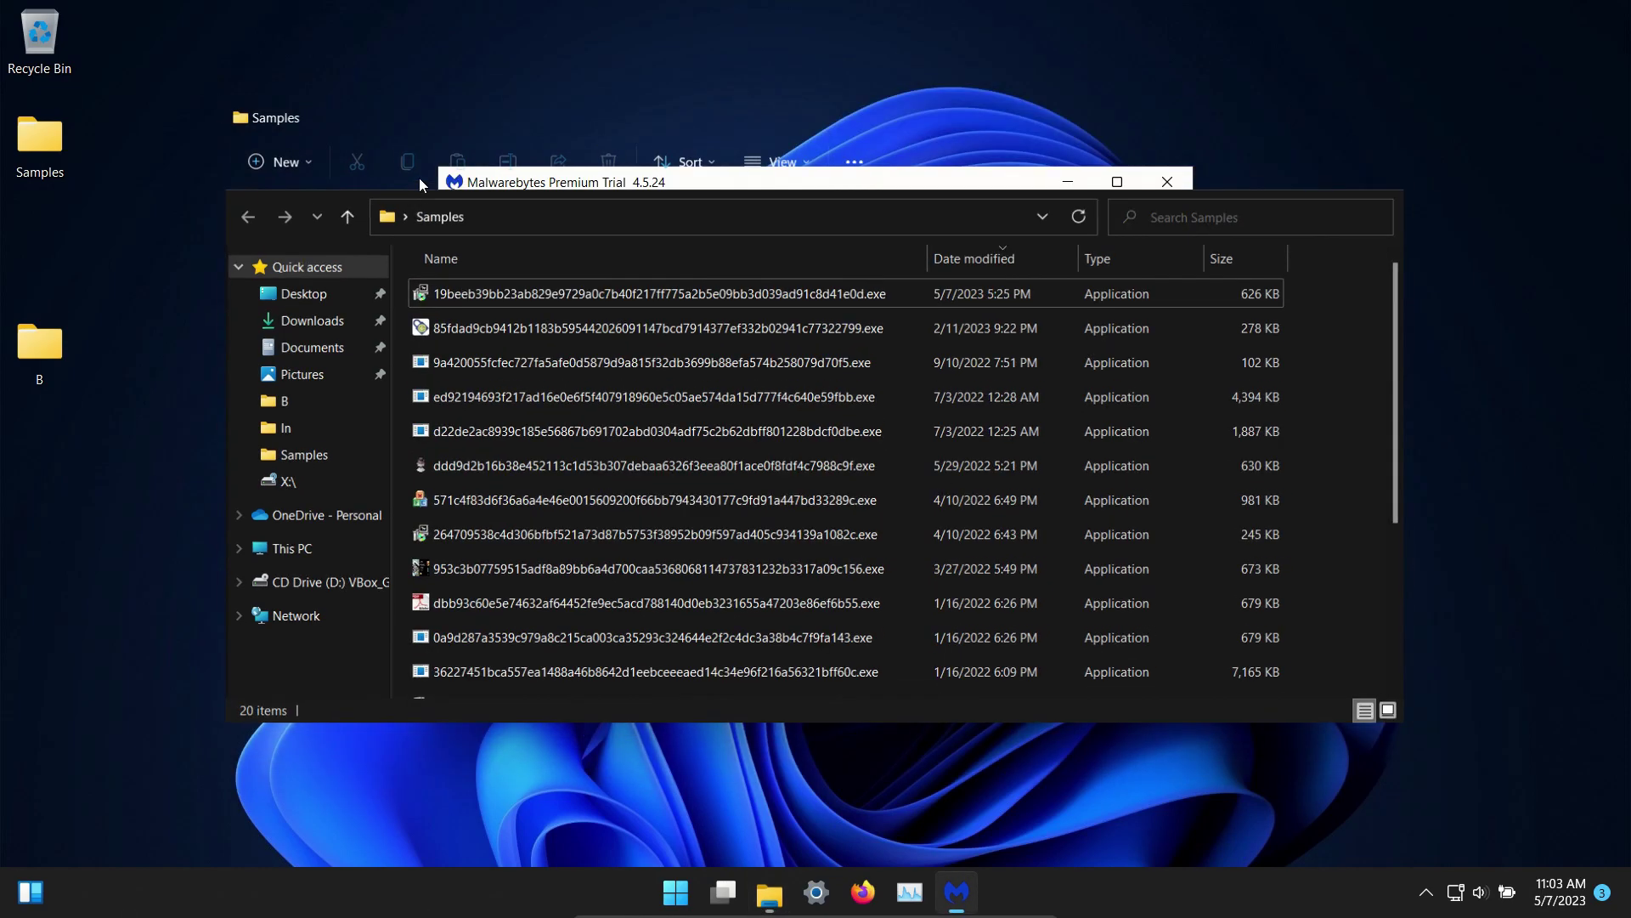
# Scan the desktop Samples folder with Malwarebytes and quarantine the one threat found.
pyautogui.rightClick(38, 145)
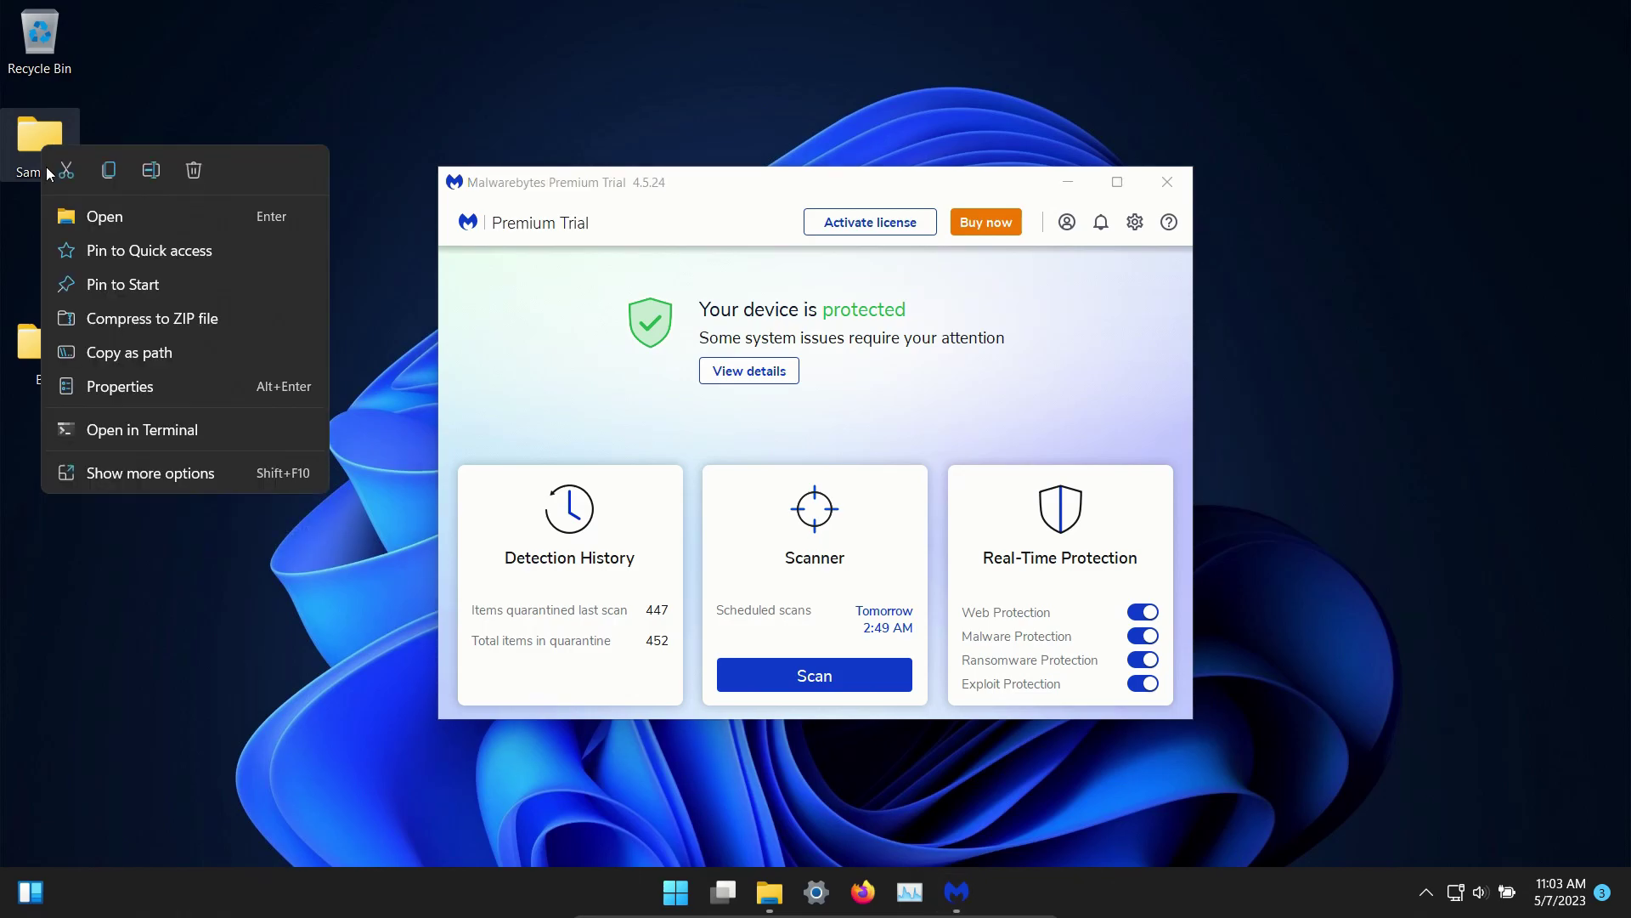
pyautogui.click(169, 474)
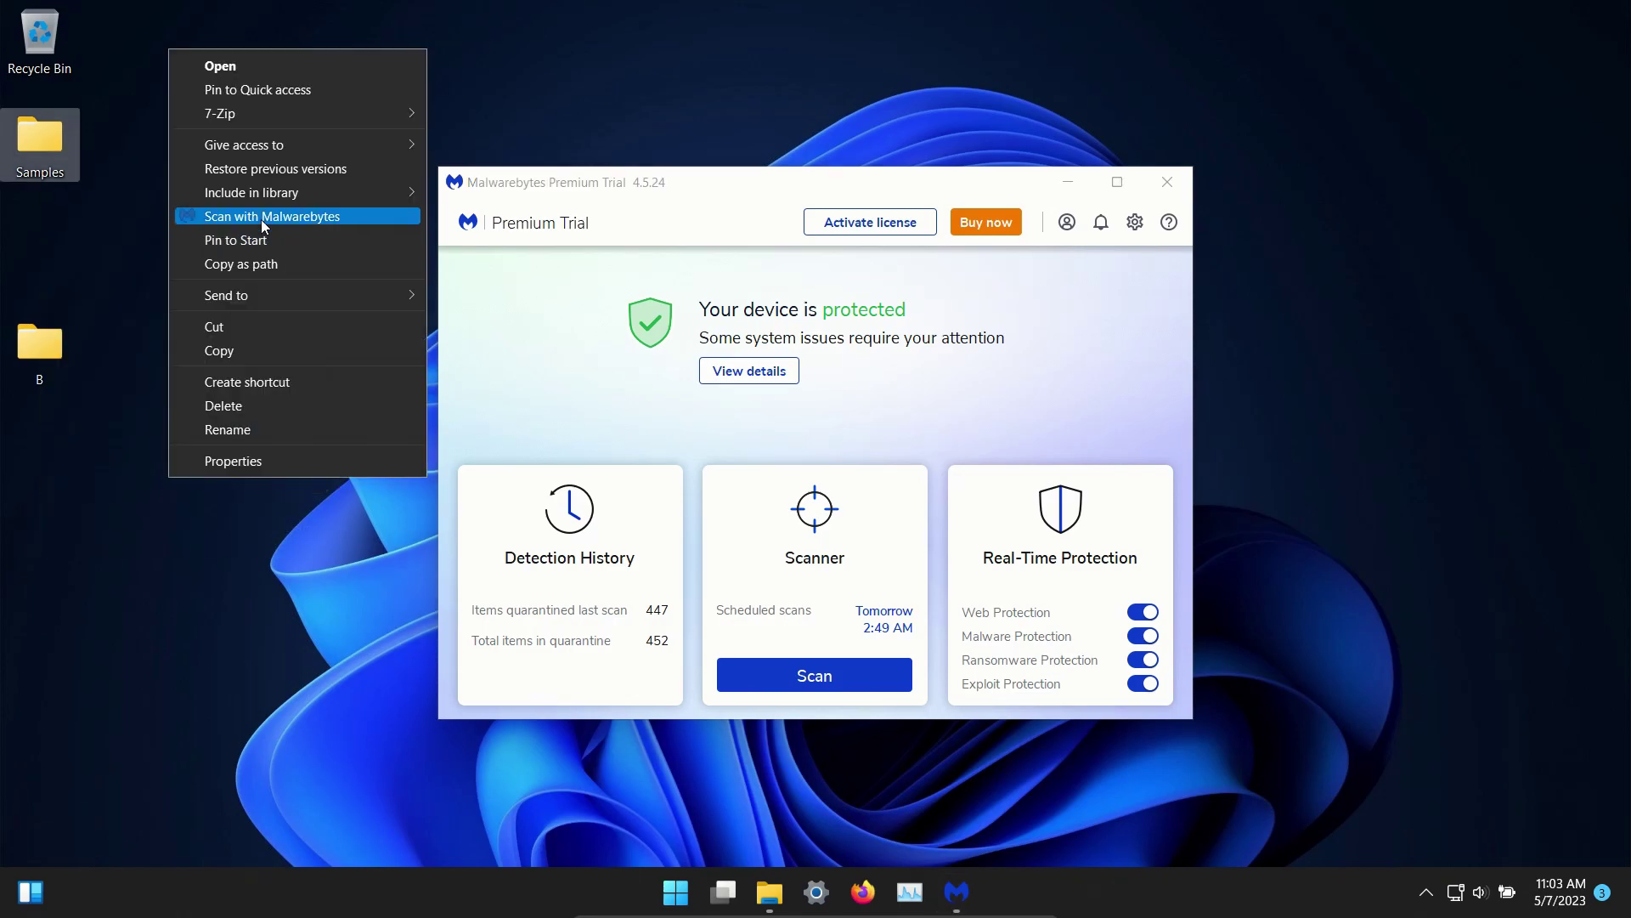
pyautogui.click(263, 218)
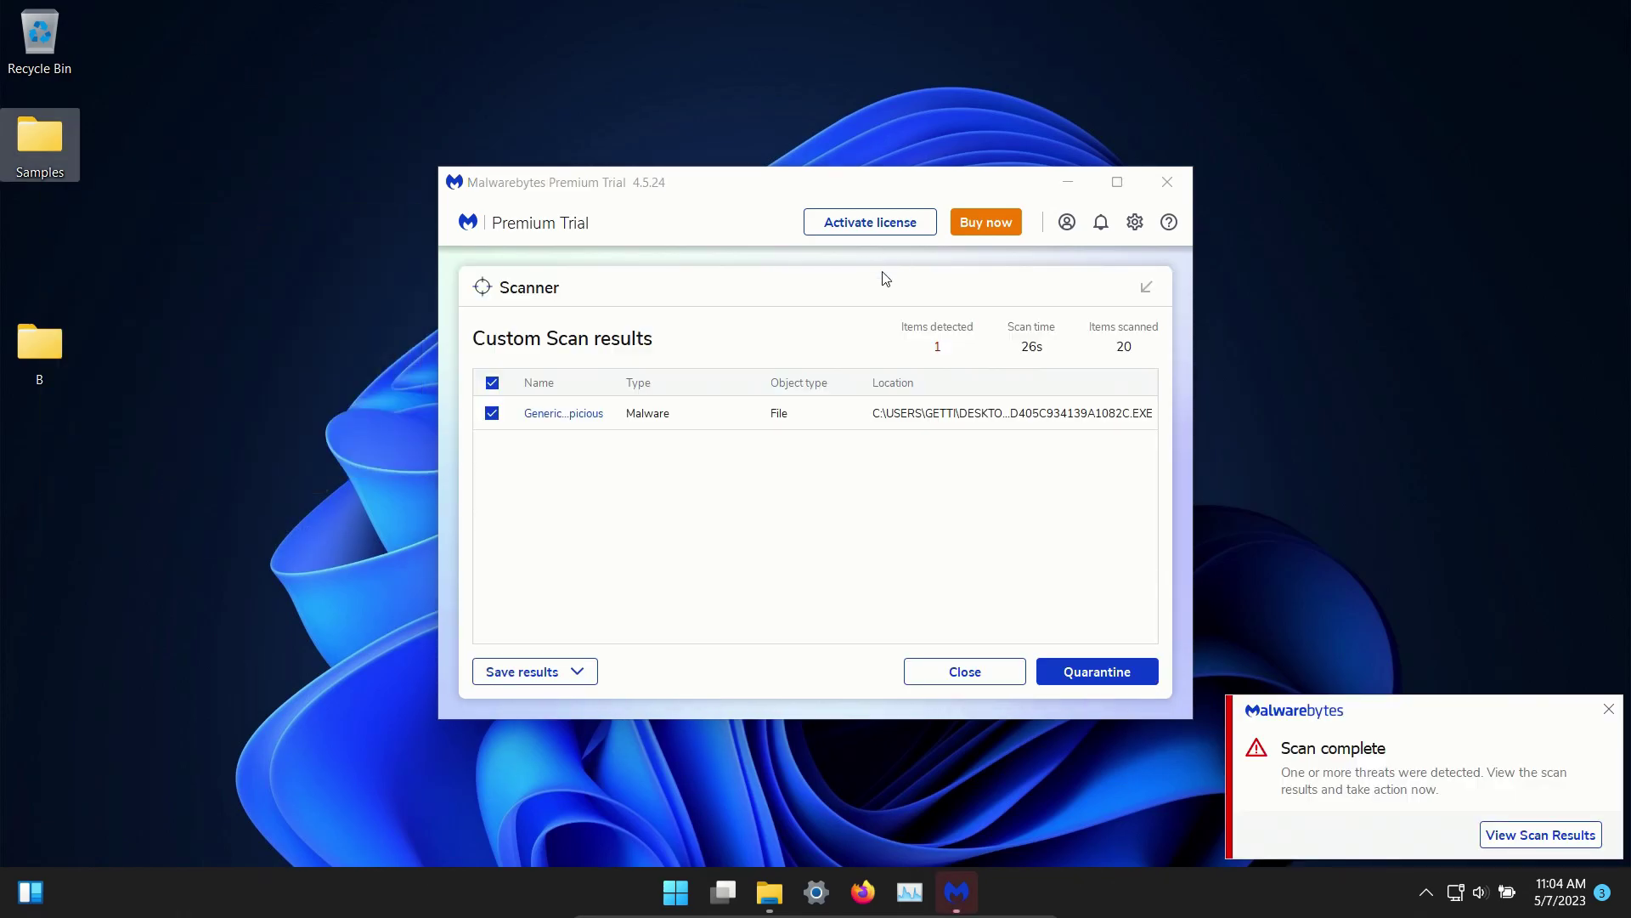
pyautogui.click(1091, 673)
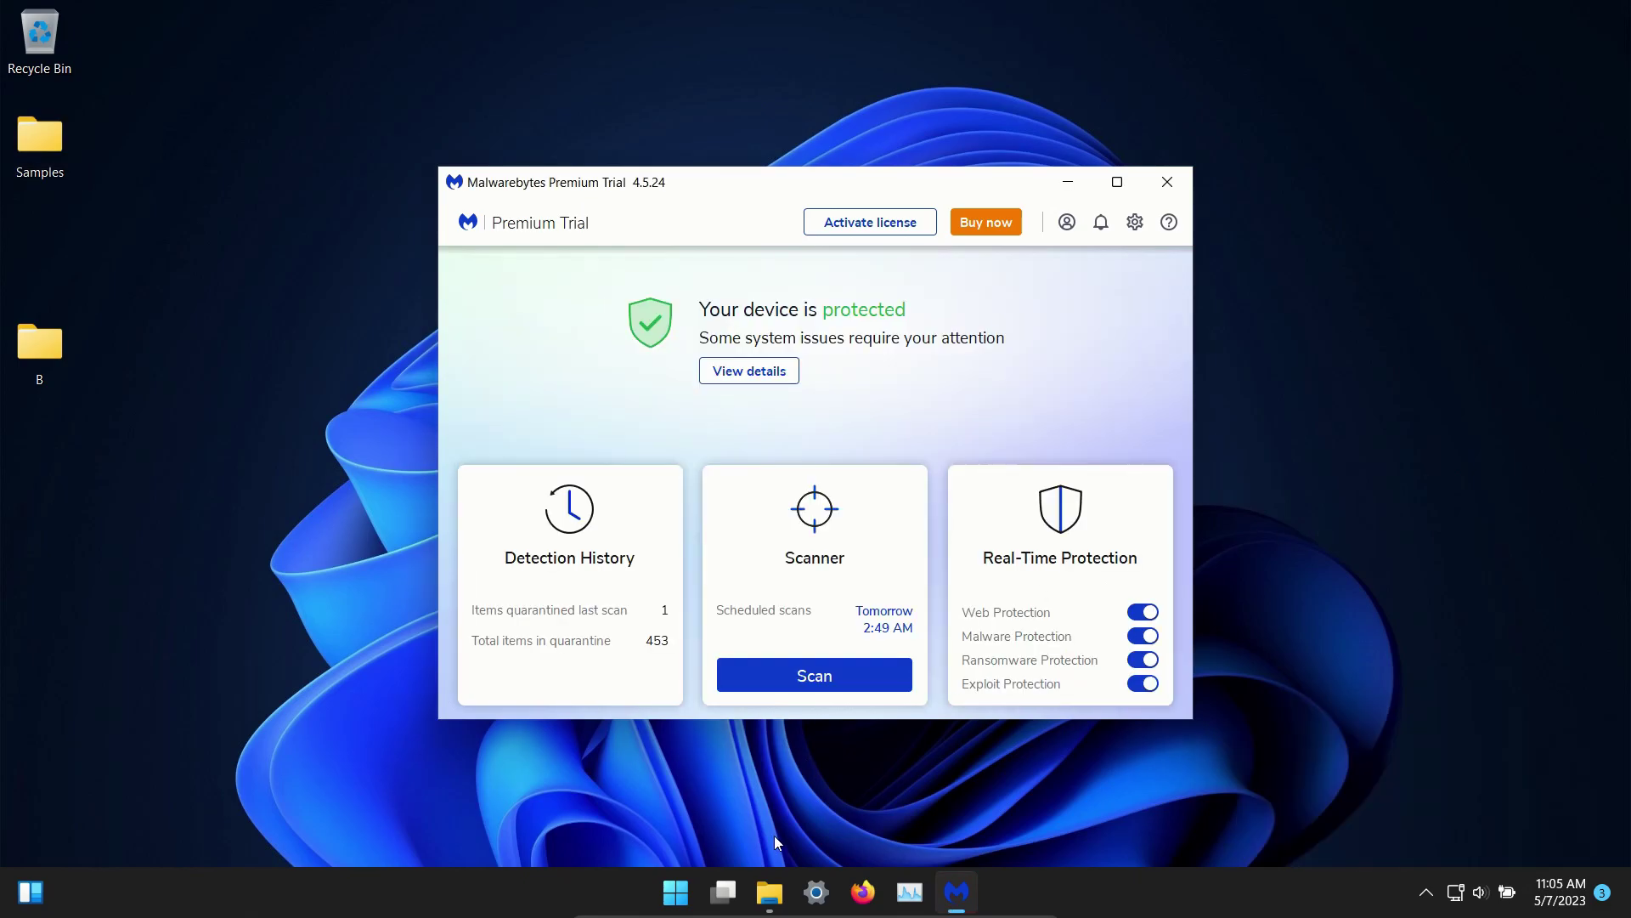
pyautogui.click(768, 909)
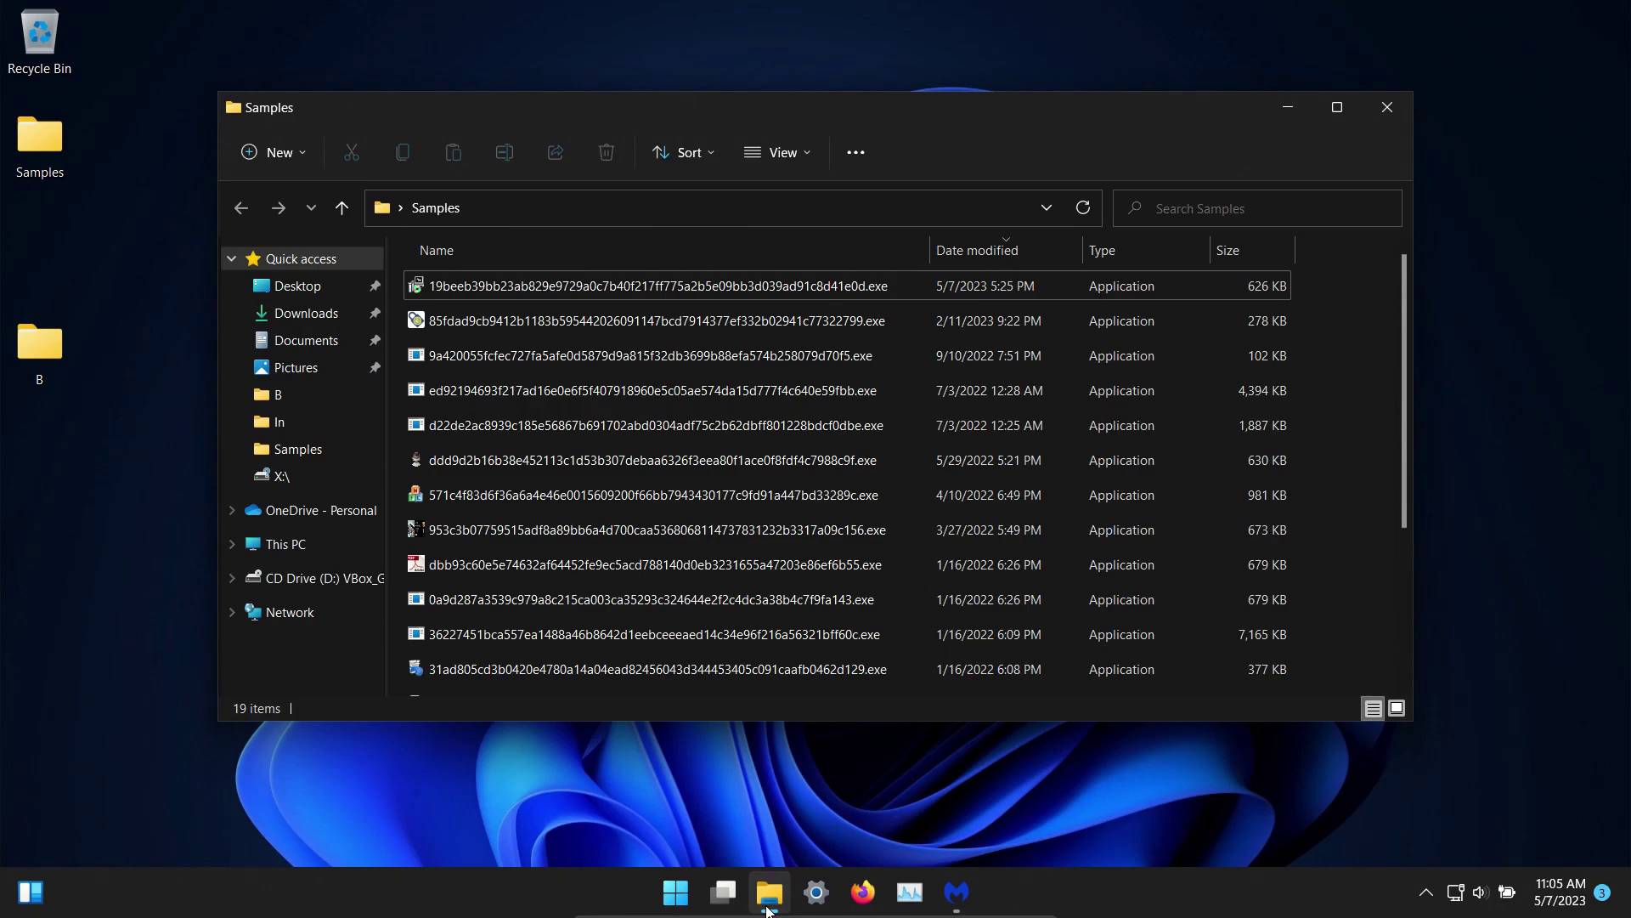
# Run several sample executables from the Samples folder, moving down to hvnc8.exe.
pyautogui.doubleClick(883, 320)
pyautogui.click(901, 425)
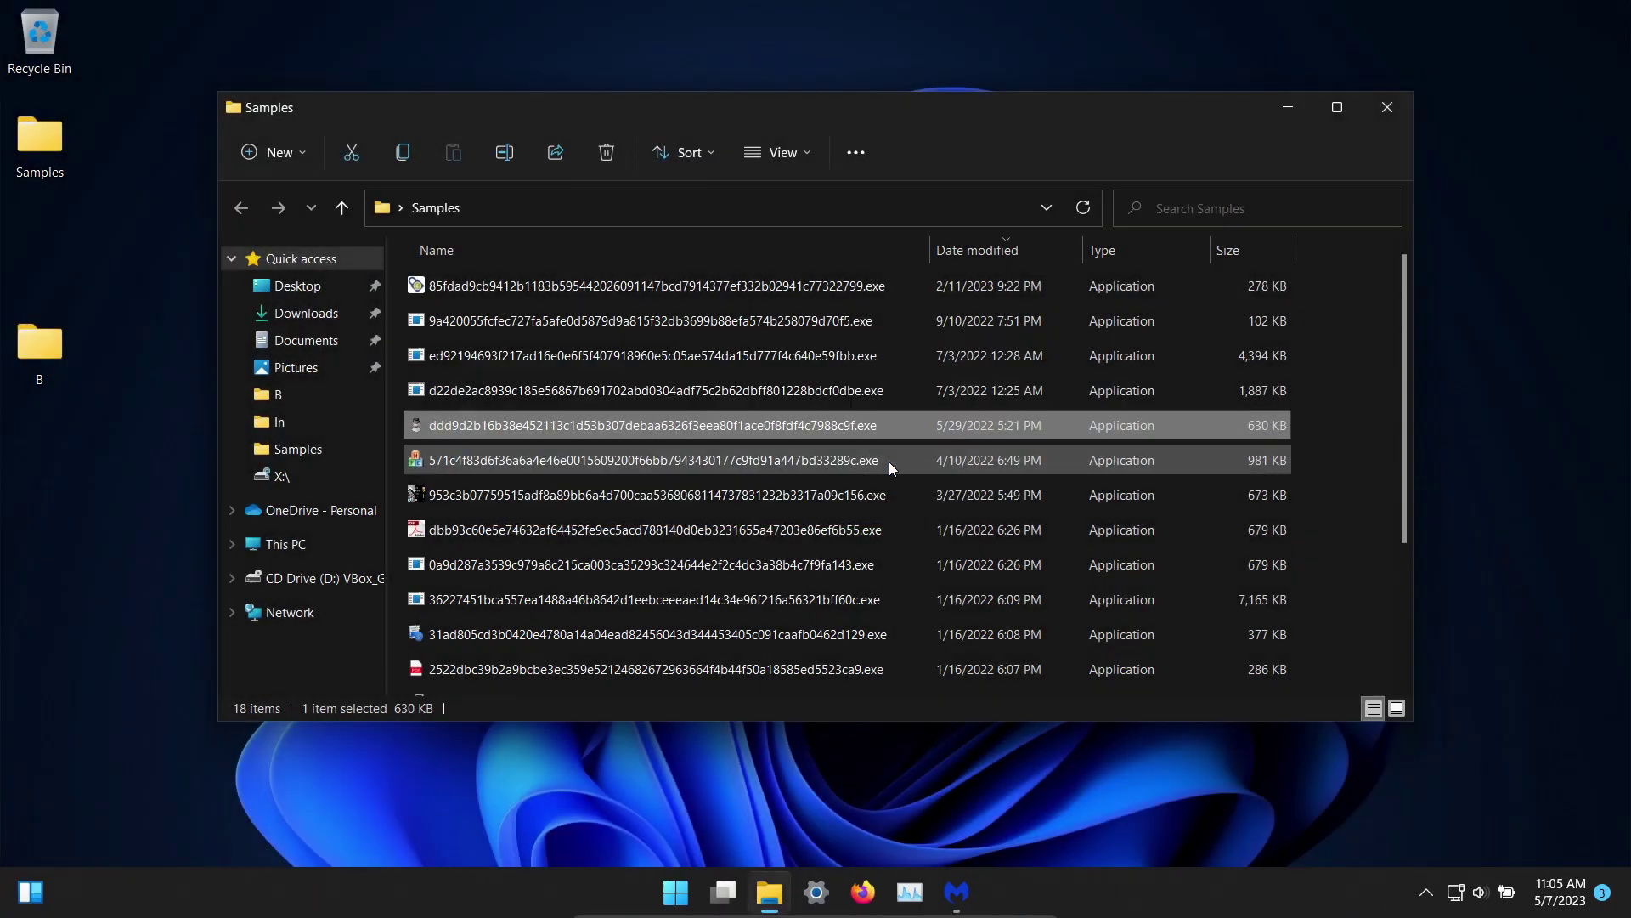
pyautogui.doubleClick(899, 603)
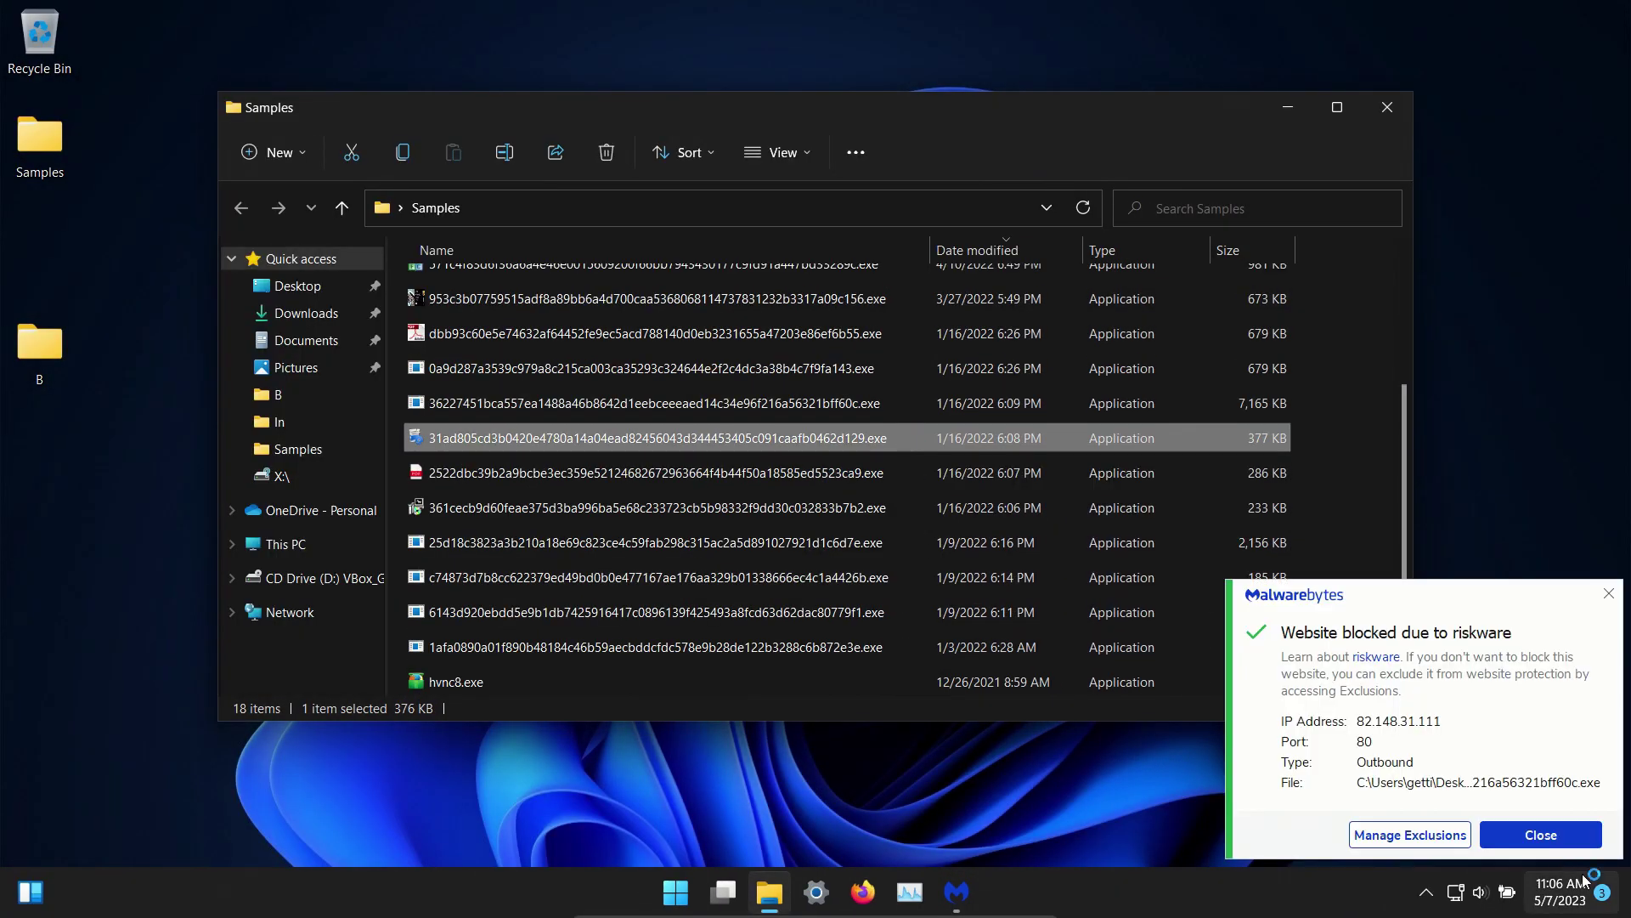
pyautogui.click(910, 646)
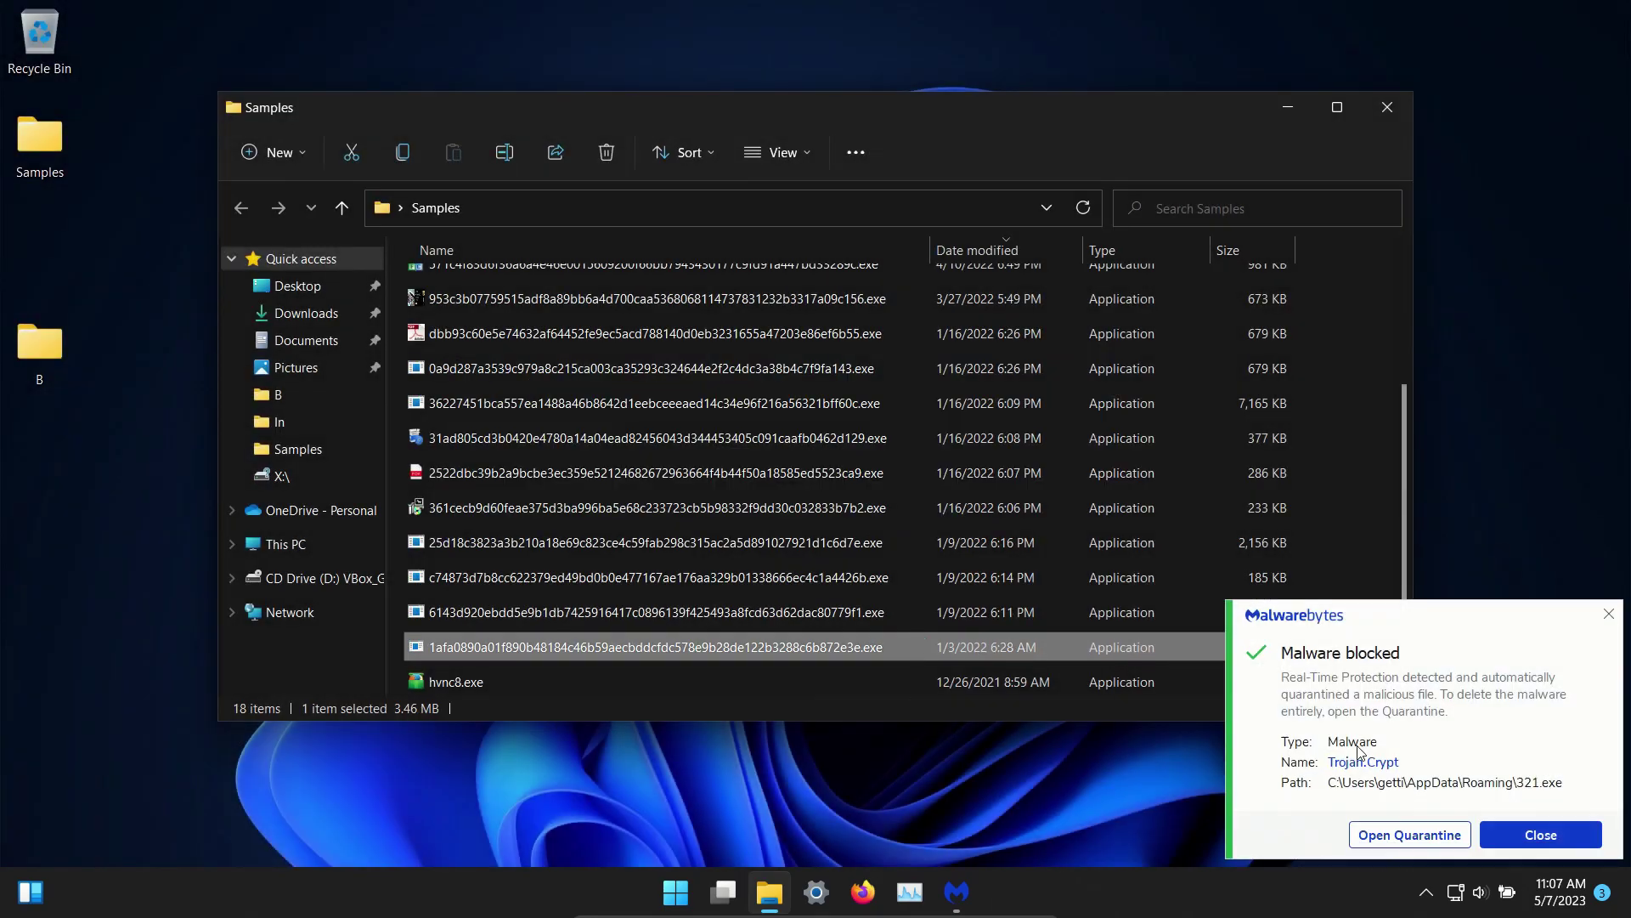
pyautogui.click(899, 686)
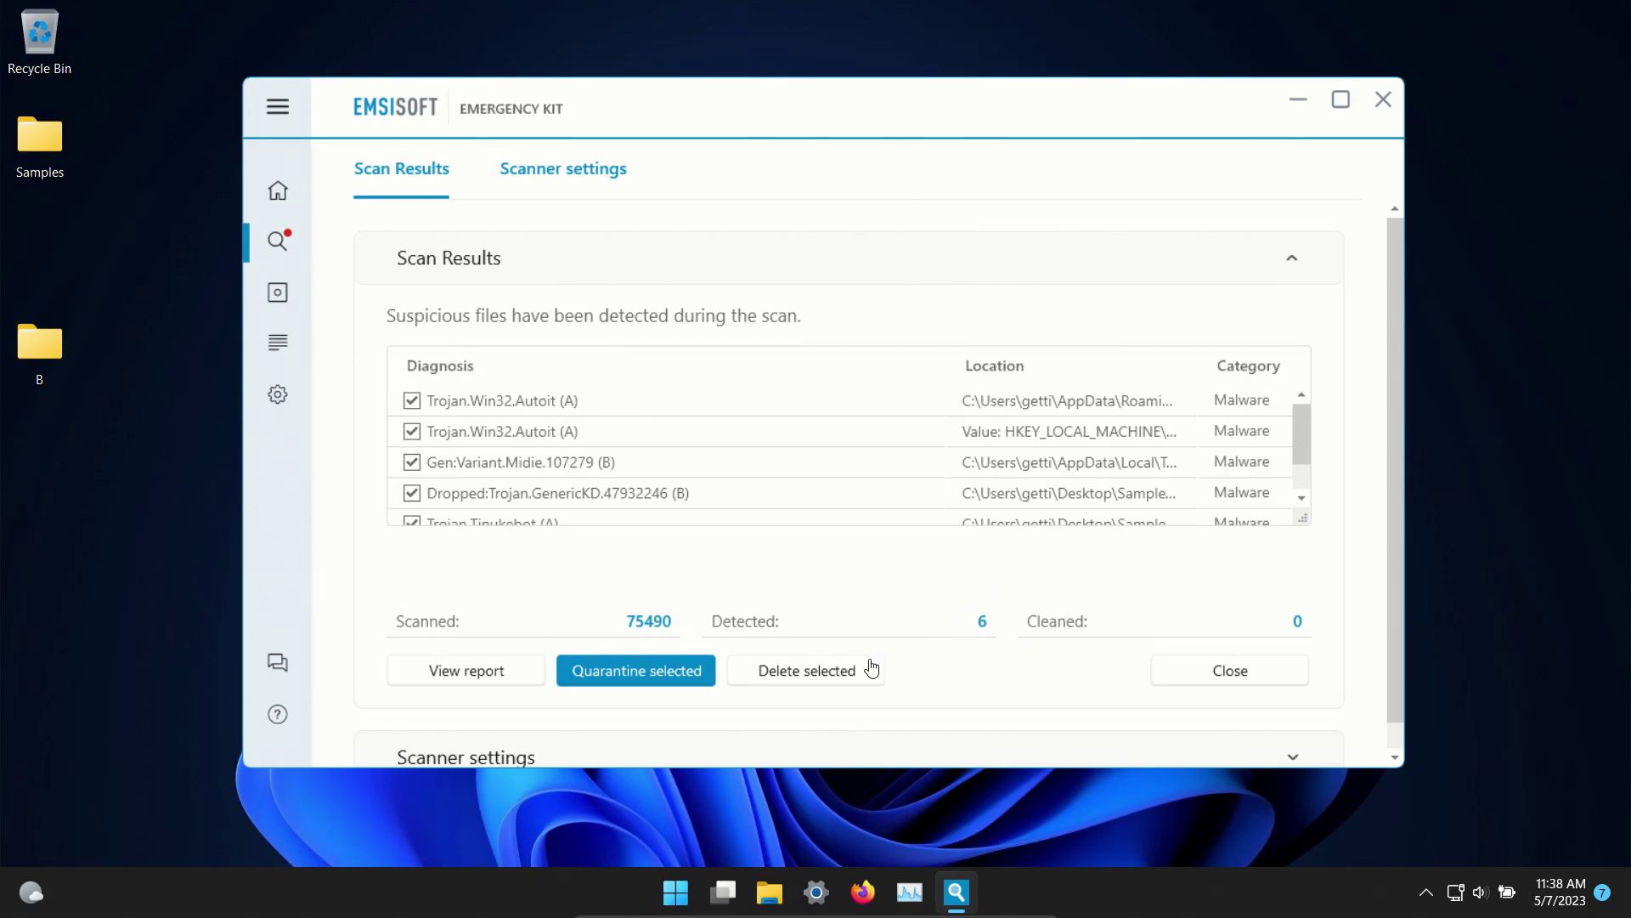
# Scroll through Emsisoft Emergency Kit's results listing 6 detections among 75,490 scanned items.
pyautogui.scroll(-1, 1082, 424)
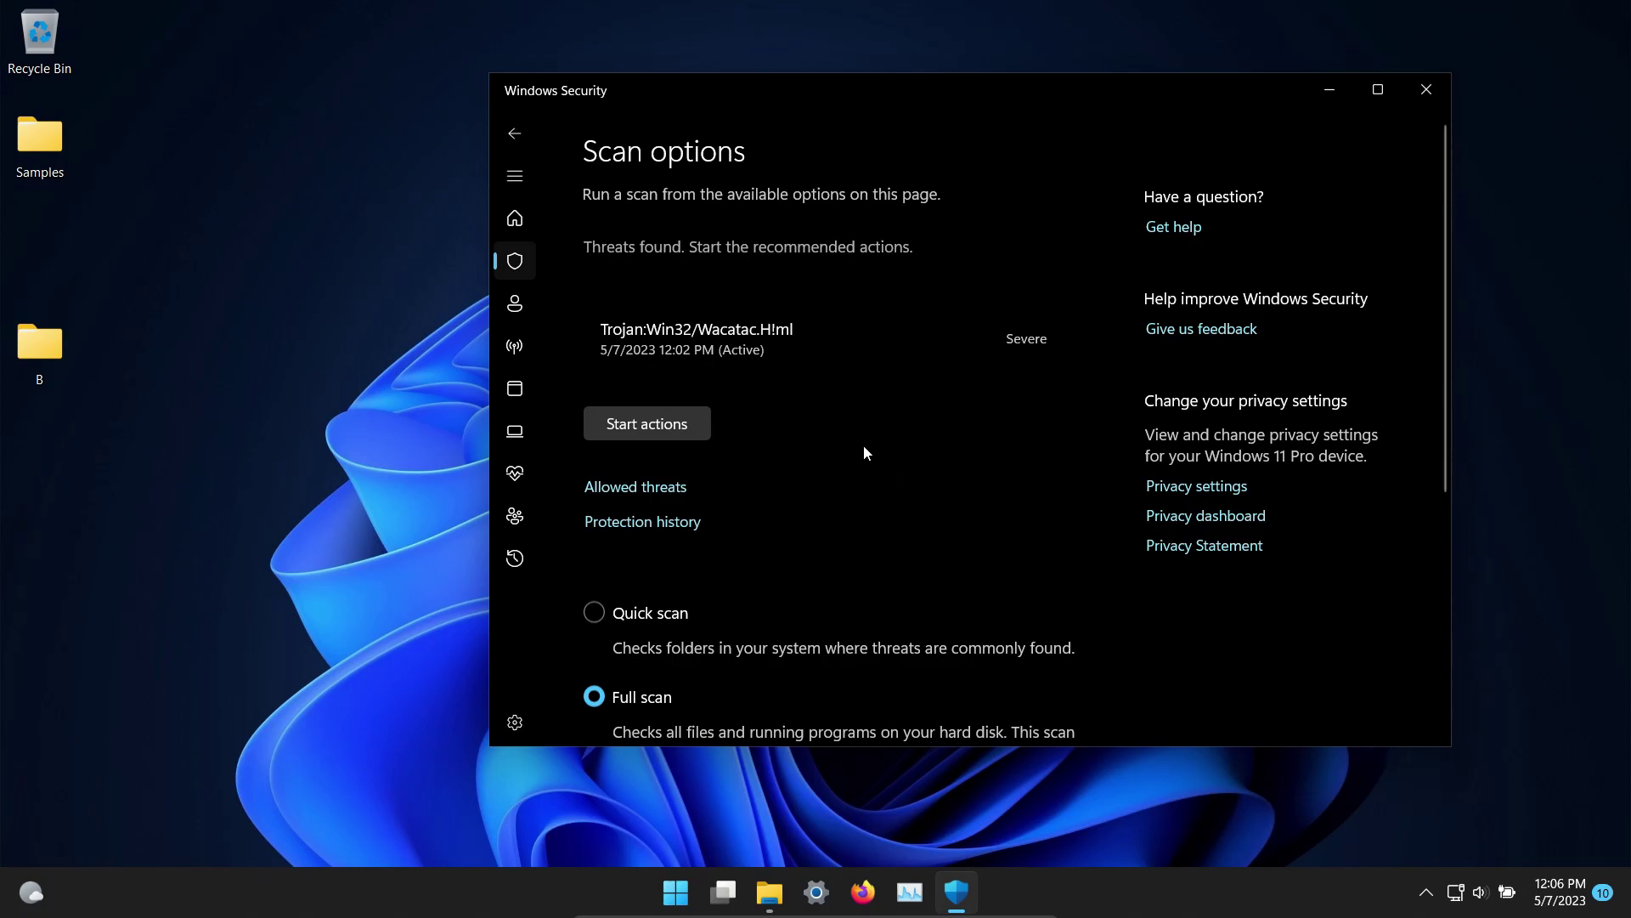
# Start the recommended actions against Trojan:Win32/Wacatac.H!ml in Windows Security.
pyautogui.click(687, 425)
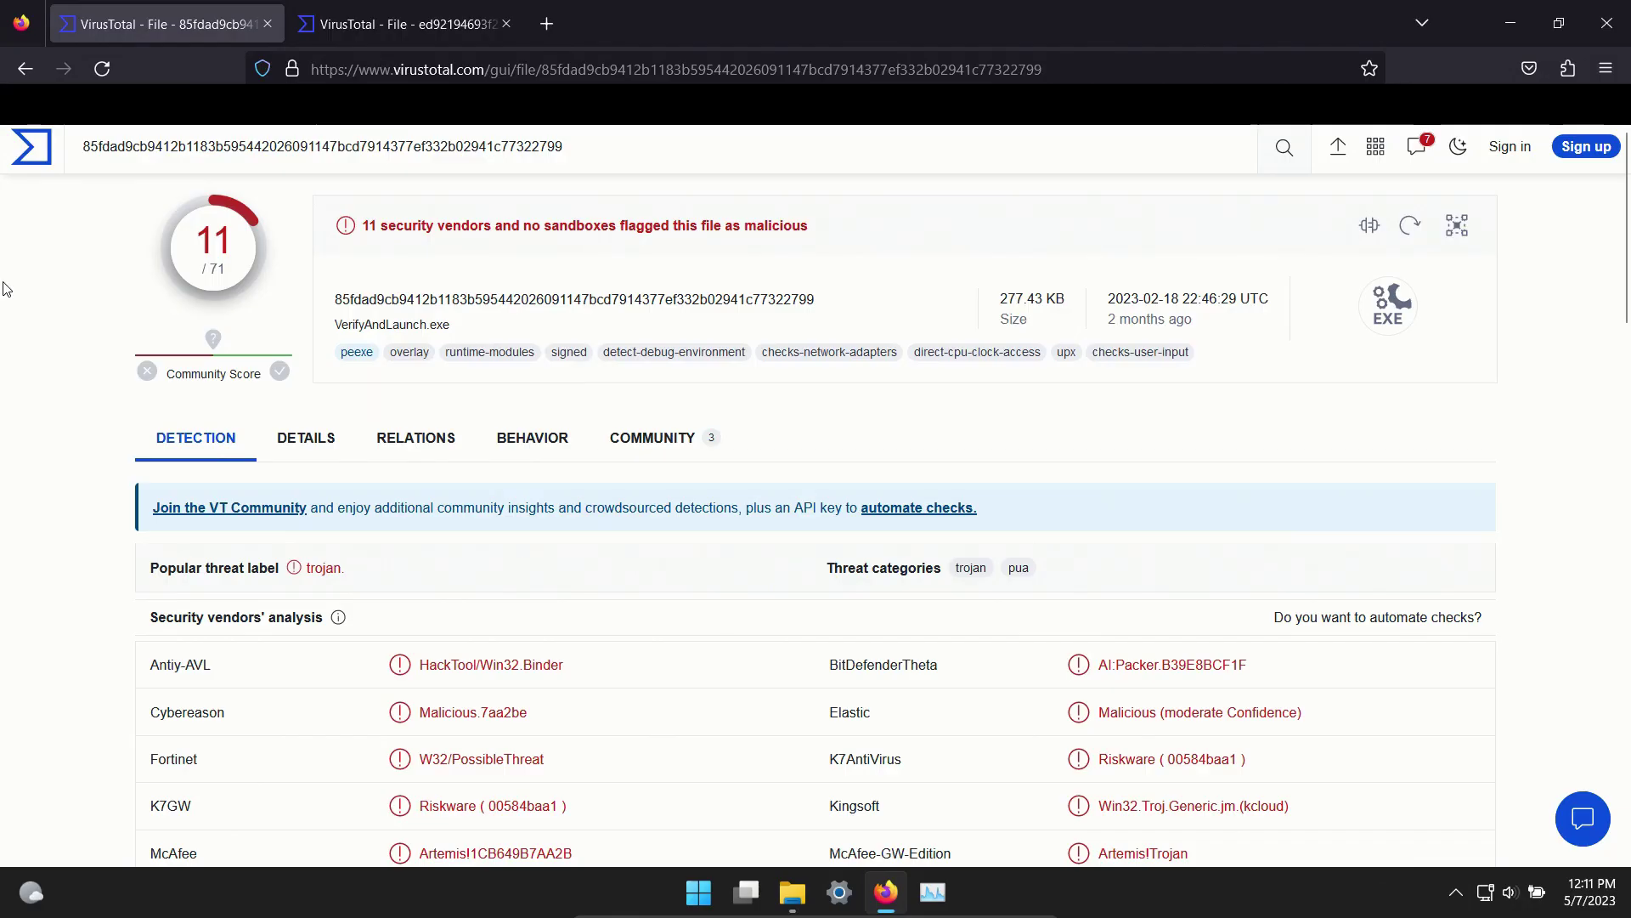
# Review the first sample's 11/71 VirusTotal vendor analysis, then the second sample's 17/66 detections.
pyautogui.scroll(-3, 43, 322)
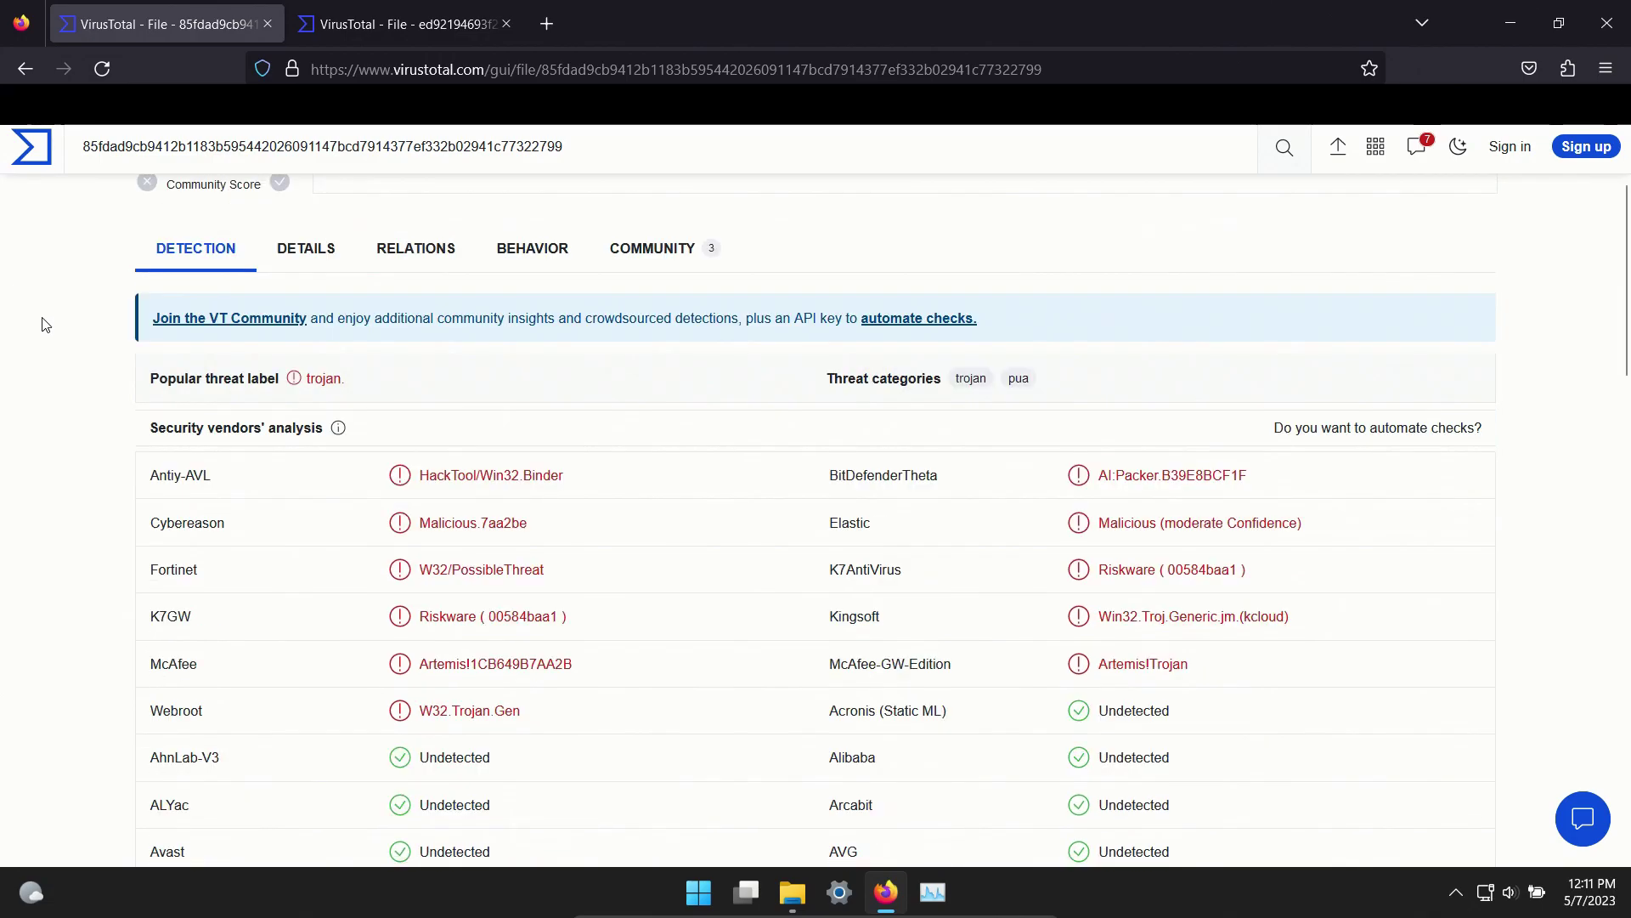
pyautogui.click(375, 7)
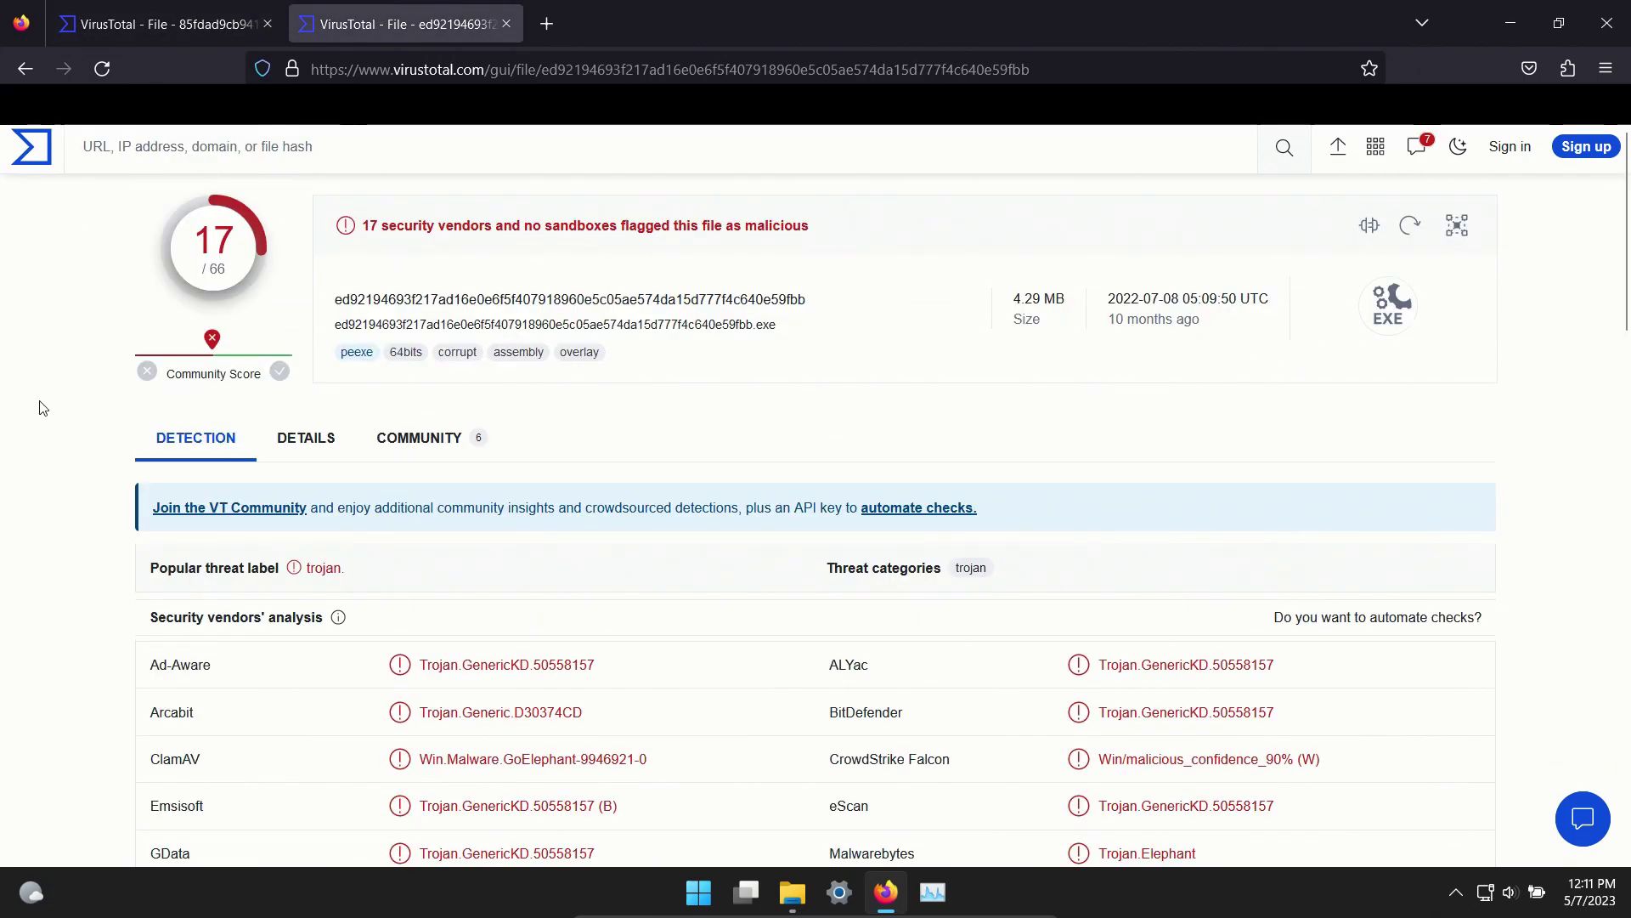
pyautogui.scroll(-3, 42, 406)
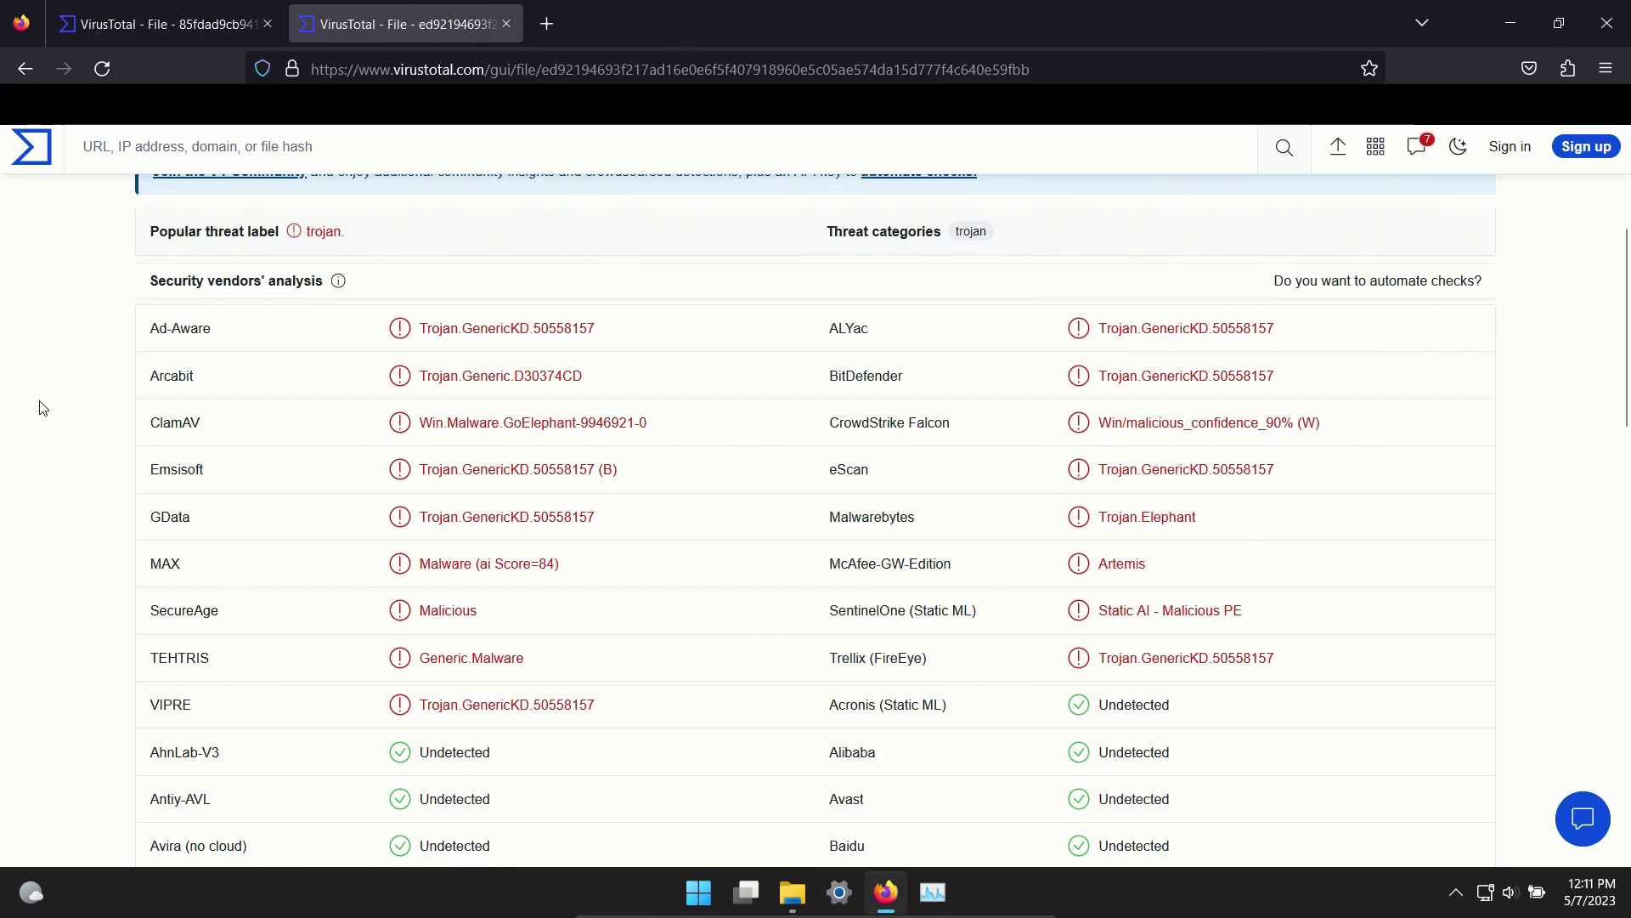